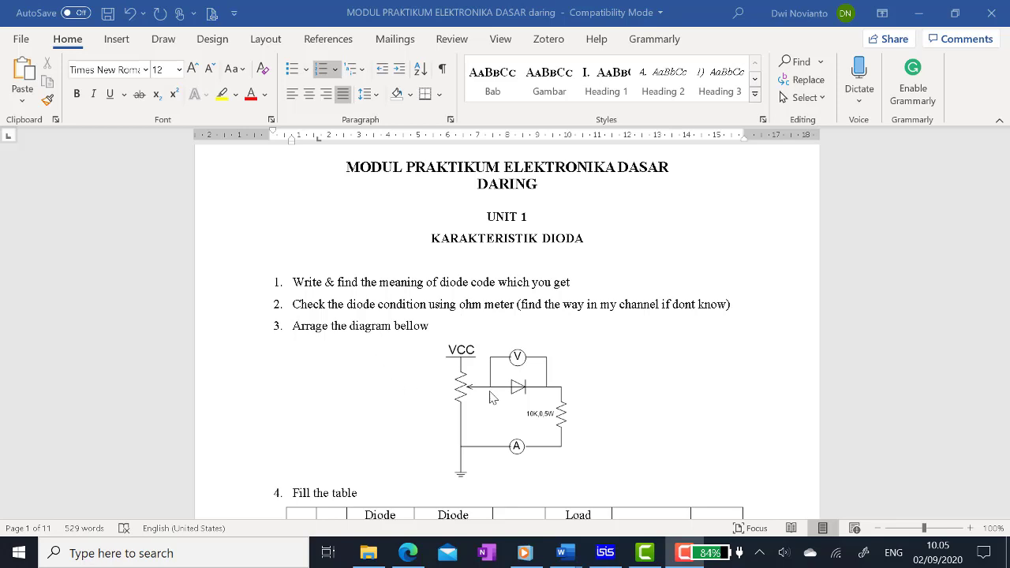
- Switch to ISIS and add the multi-cell BATTERY from the DEVICE library to the device list, searching for "batt"
scroll(591, 374, down, 2)
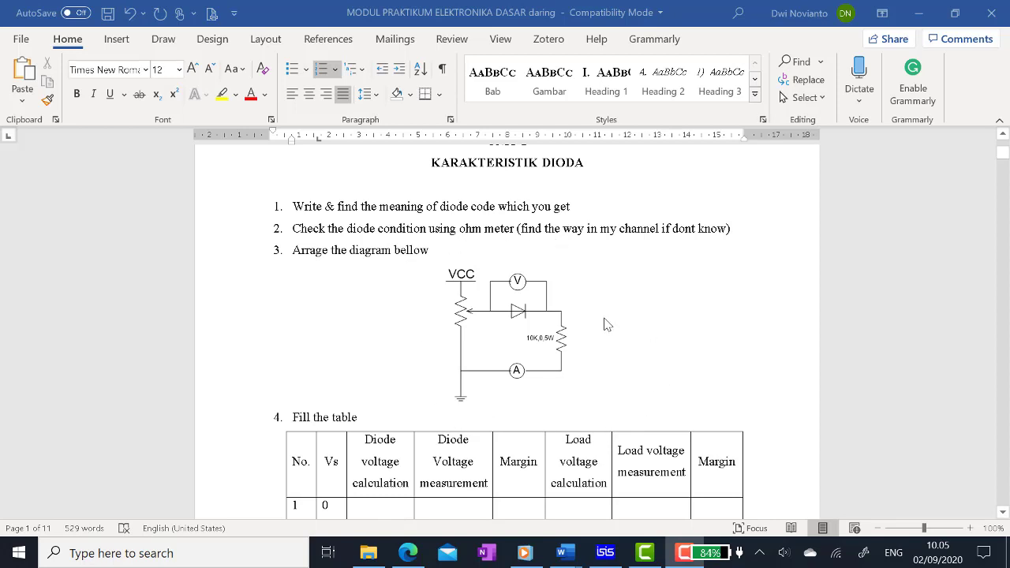
click(605, 552)
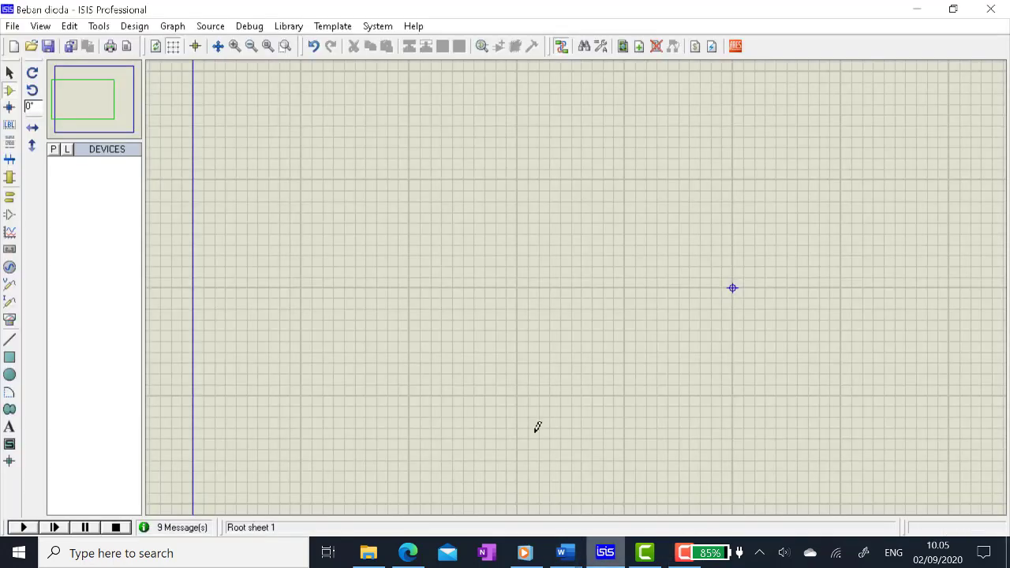
click(53, 150)
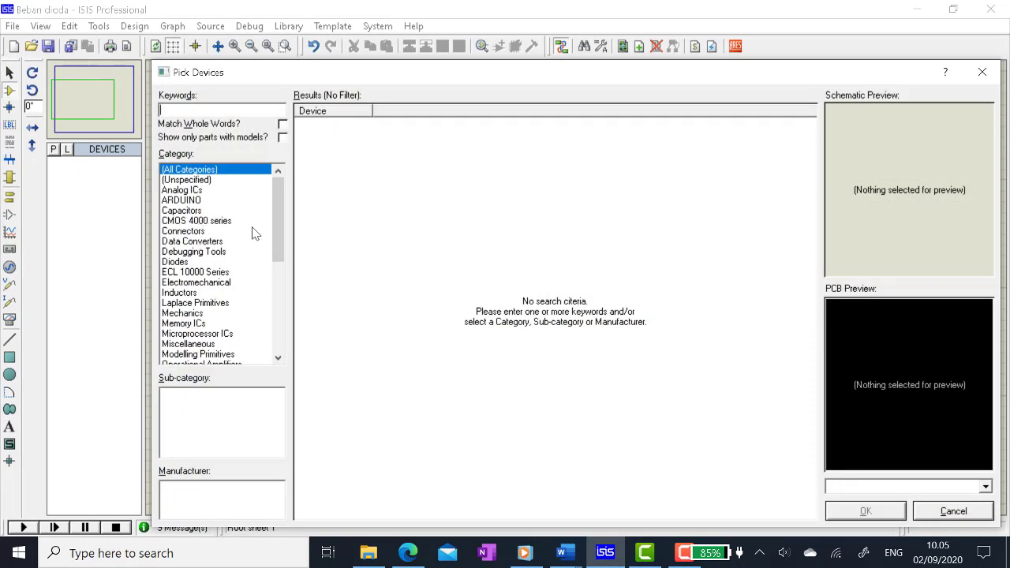
scroll(278, 221, down, 1)
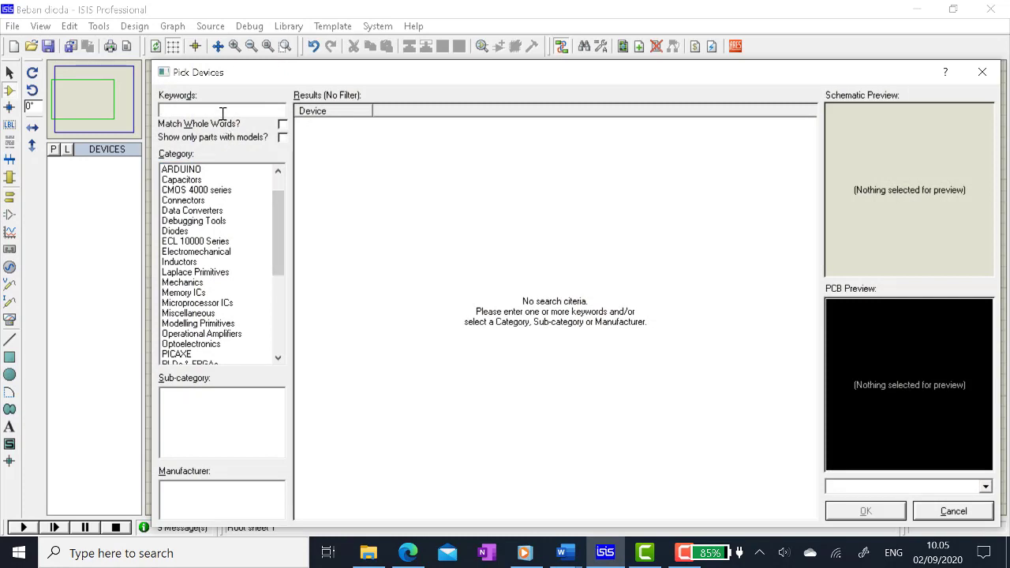
text(batt)
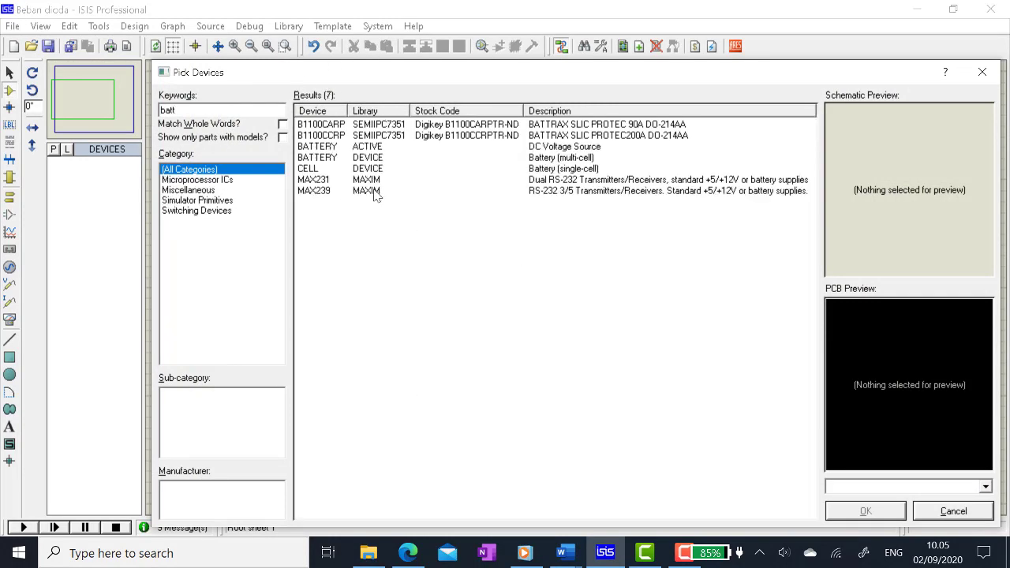
click(378, 159)
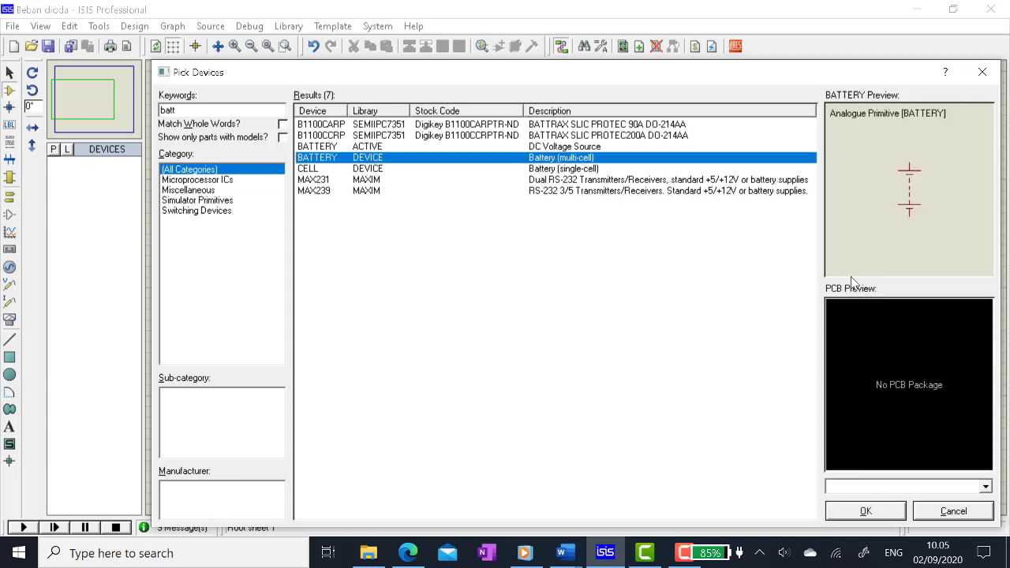
click(866, 511)
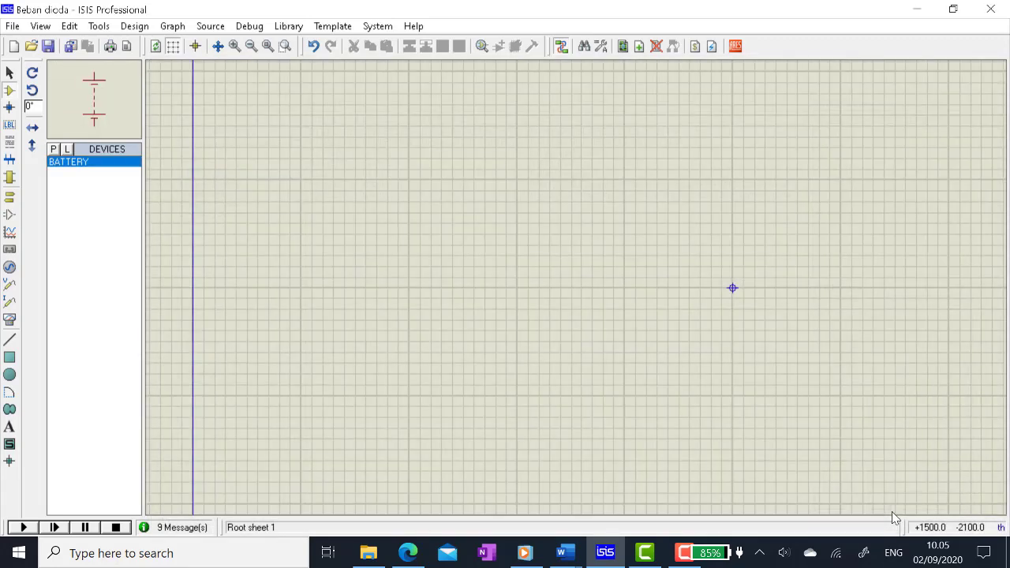
- Add the 1N4001 rectifier diode from the DIODESINC library to the device list
click(53, 151)
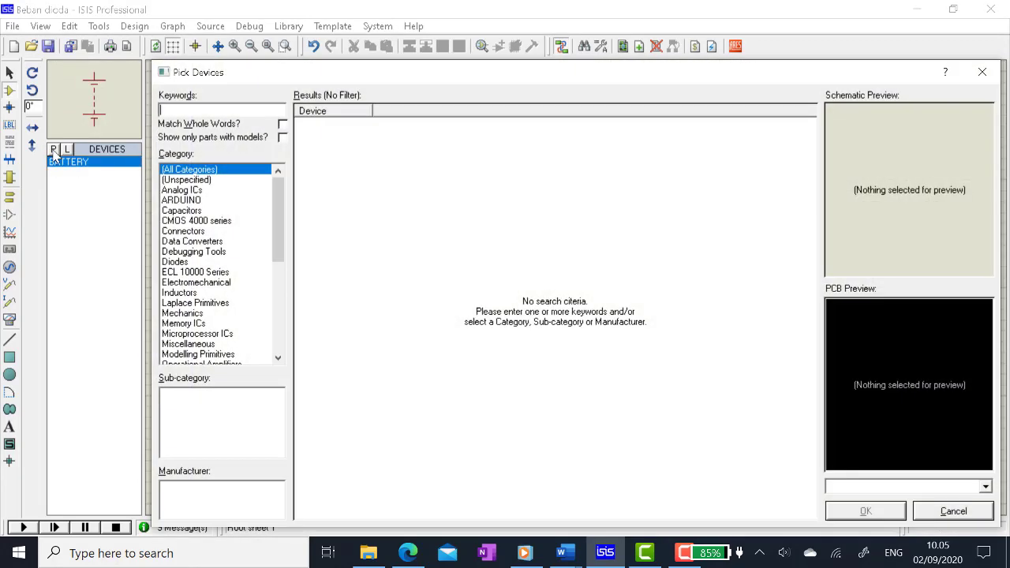
click(184, 263)
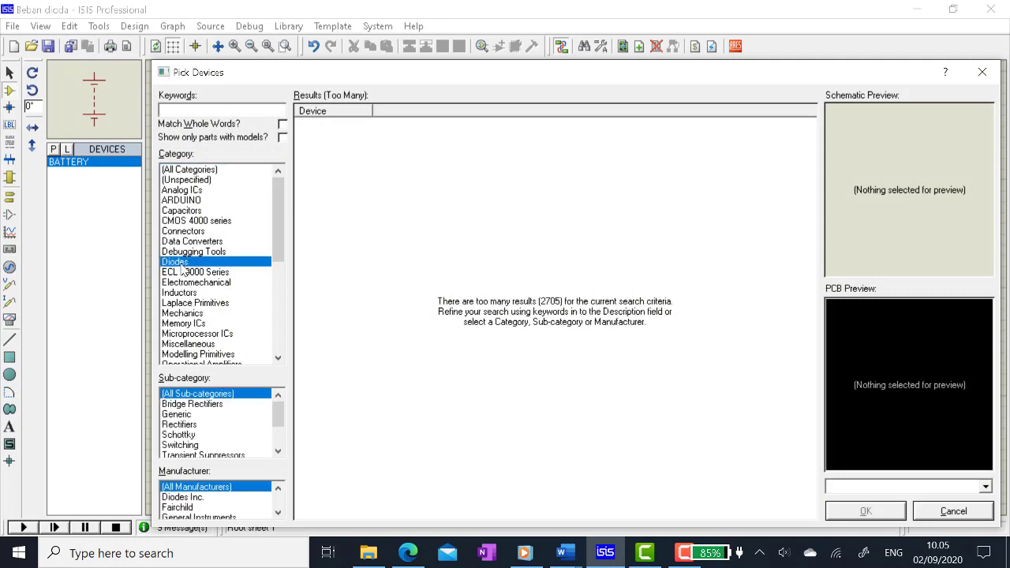
click(179, 424)
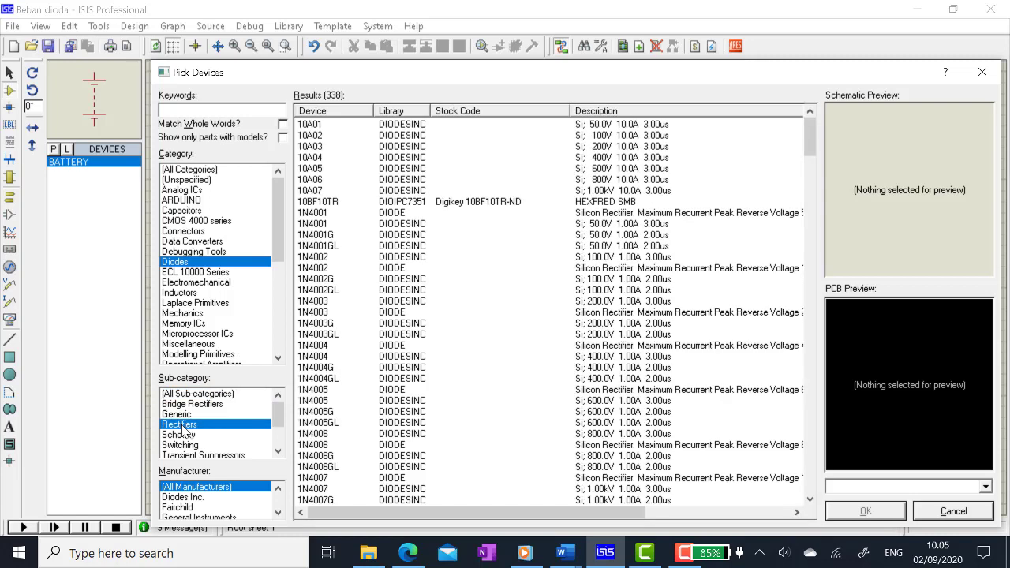
click(629, 226)
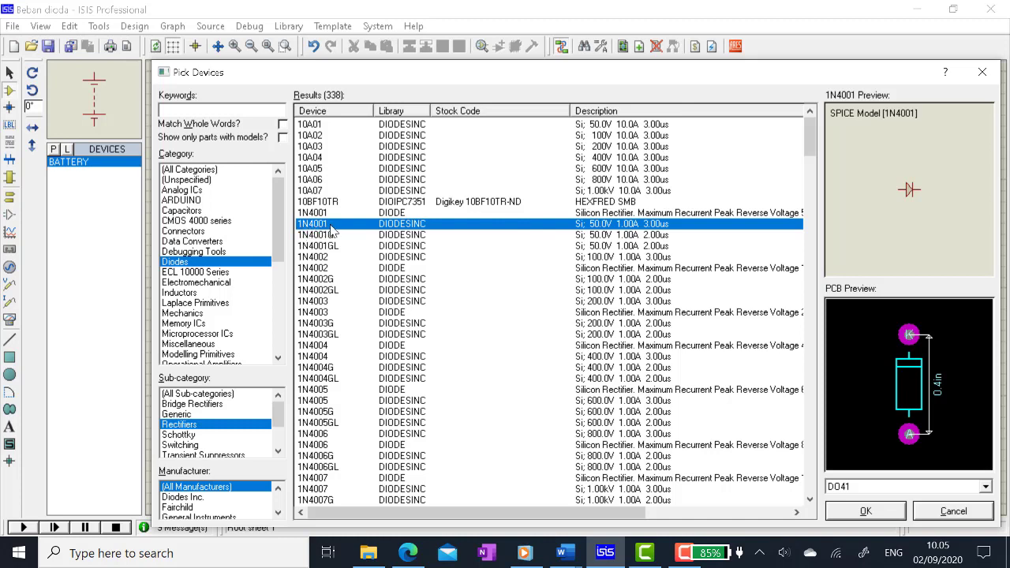
click(866, 512)
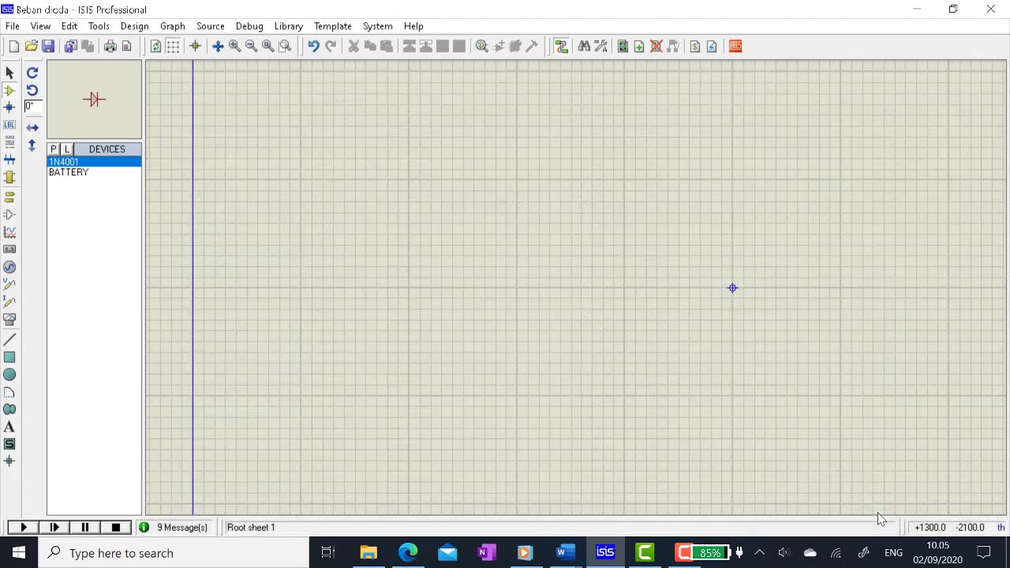
- Add the 10K 0.6W metal film resistor MINRES10K to the device list
click(54, 151)
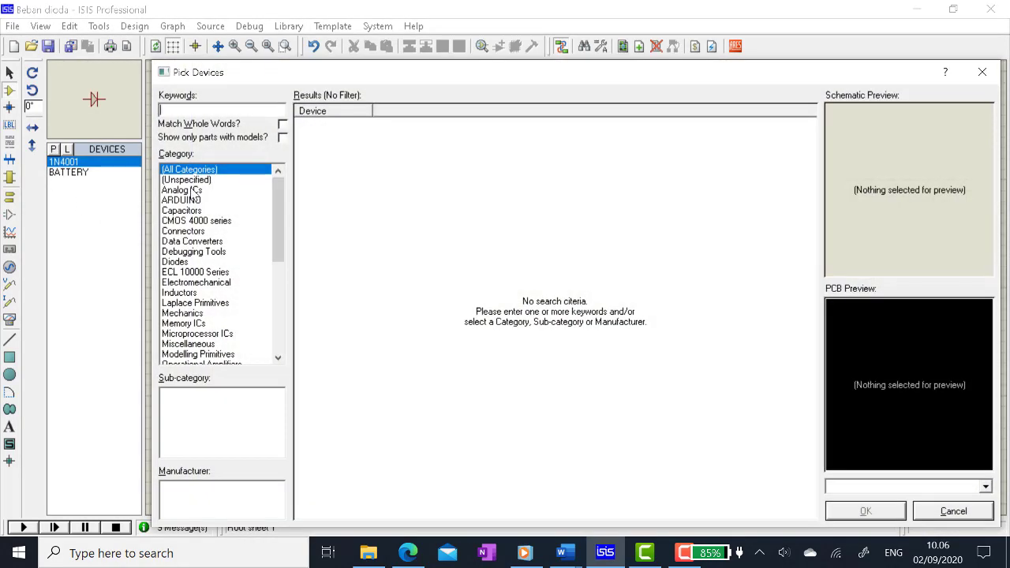
drag(279, 253, 282, 291)
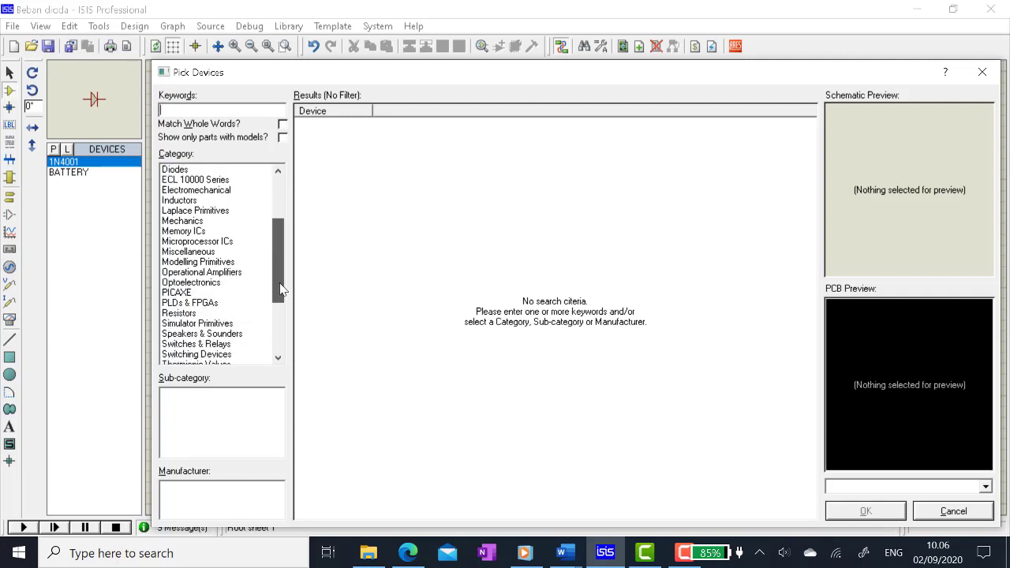
click(188, 313)
click(195, 405)
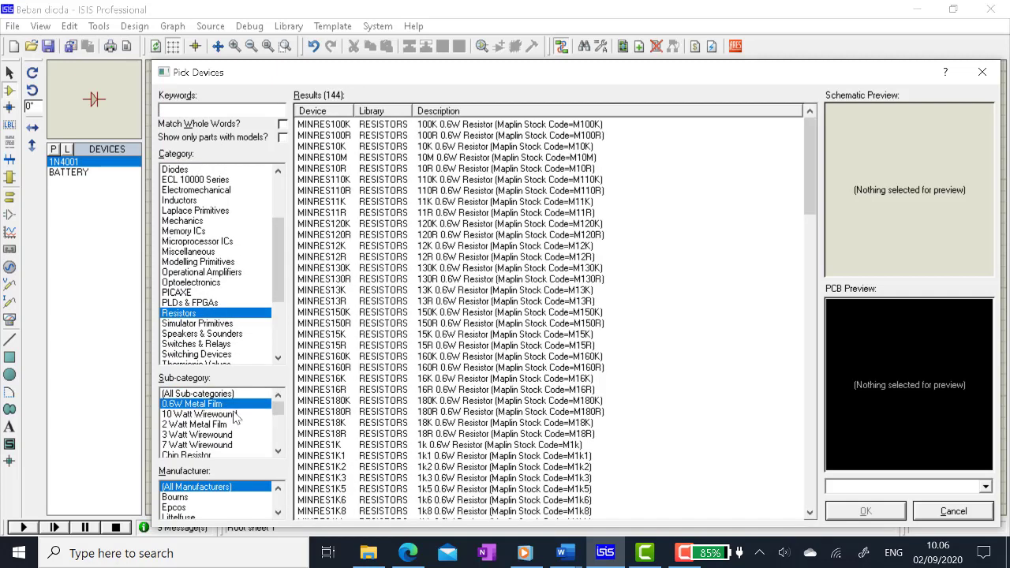
click(343, 148)
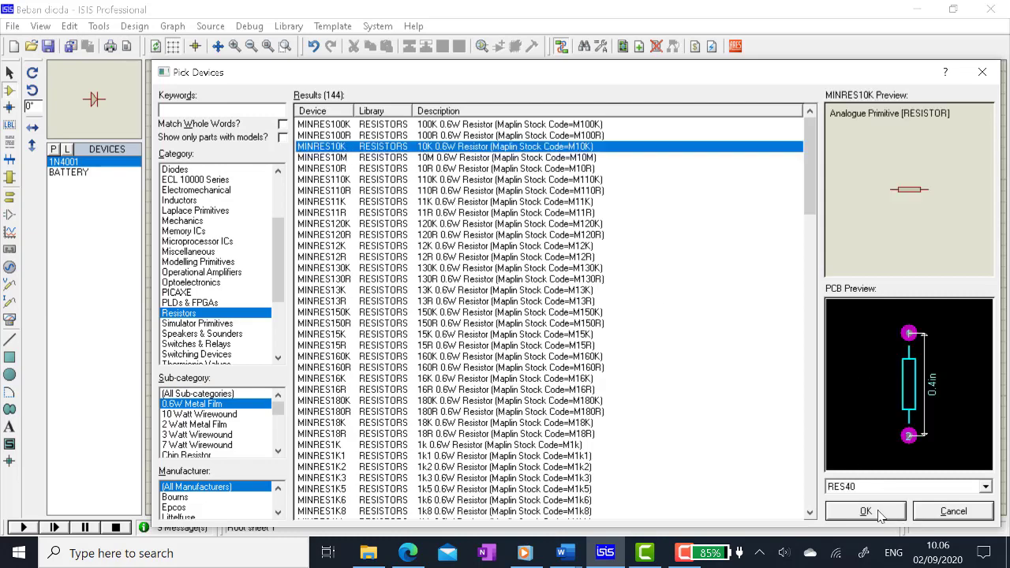
click(866, 511)
- Add the variable resistor POT-HG, the high granularity interactive potentiometer, to the device list
click(53, 150)
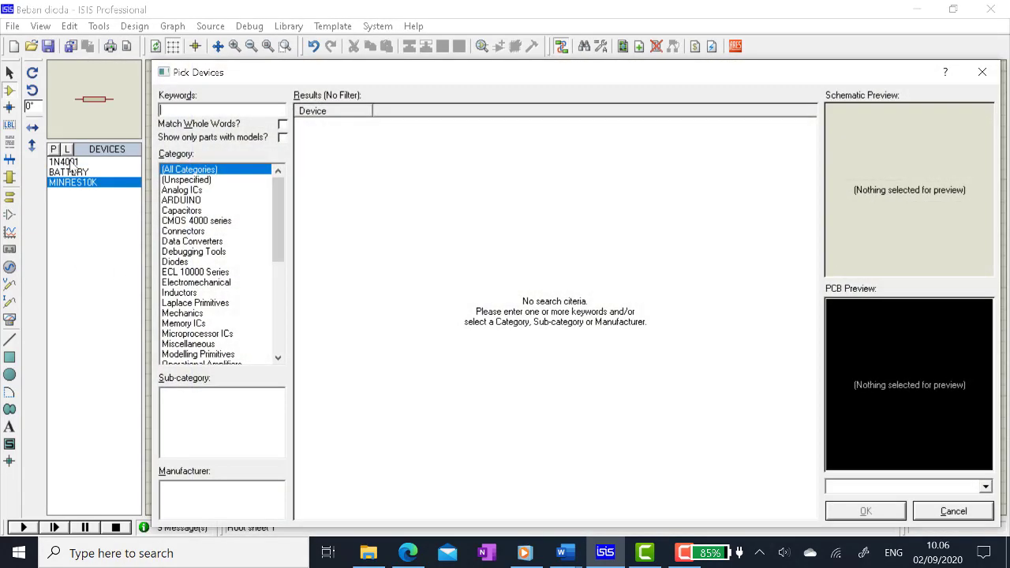
drag(279, 230, 271, 279)
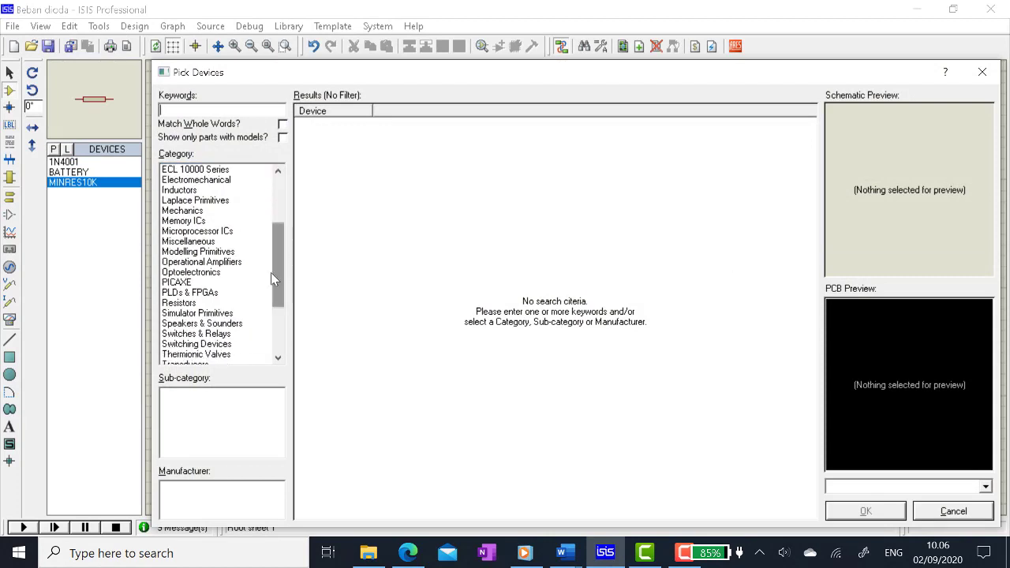
click(196, 303)
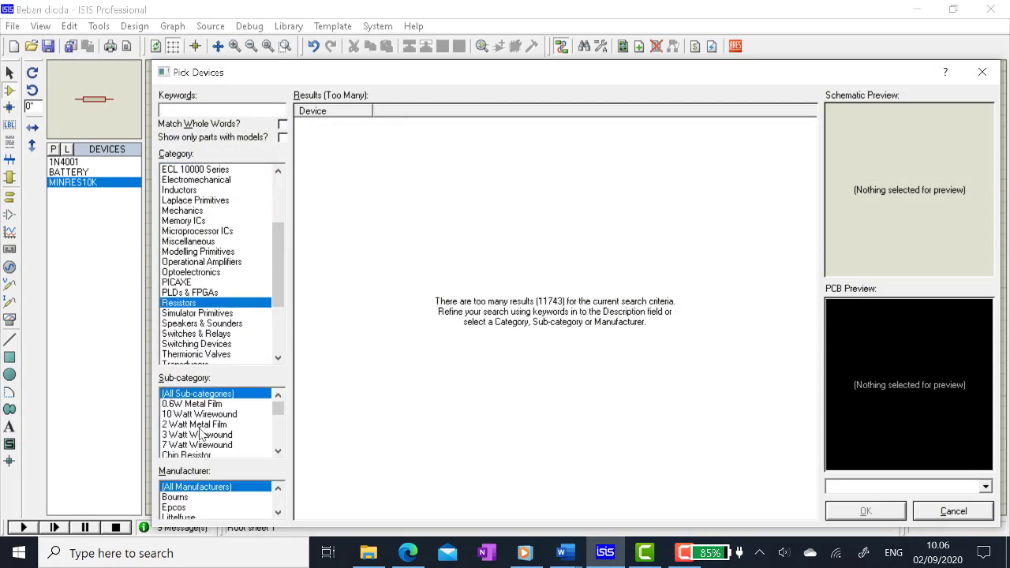
scroll(199, 435, down, 4)
scroll(201, 441, up, 3)
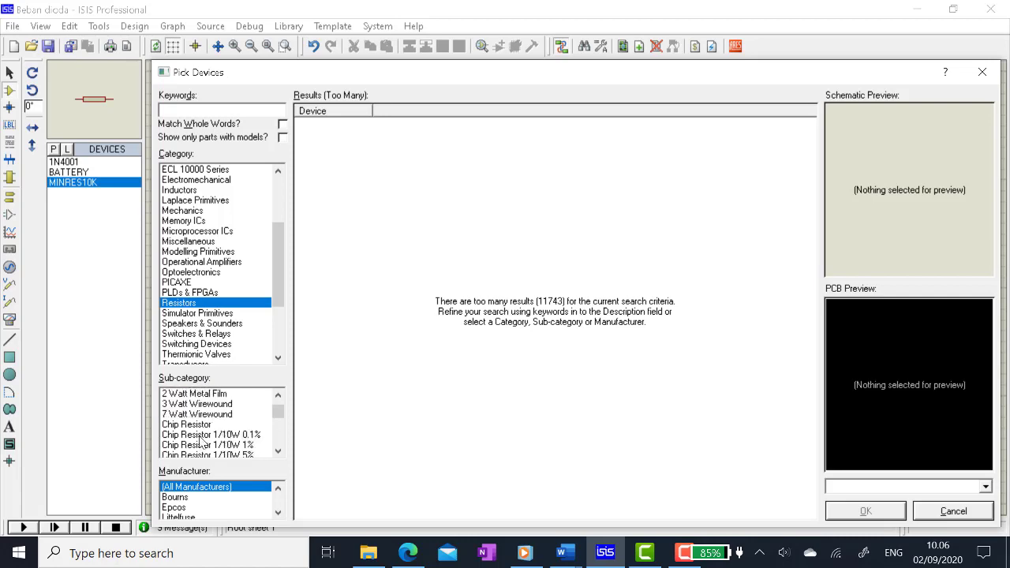
scroll(200, 442, up, 2)
scroll(201, 443, down, 10)
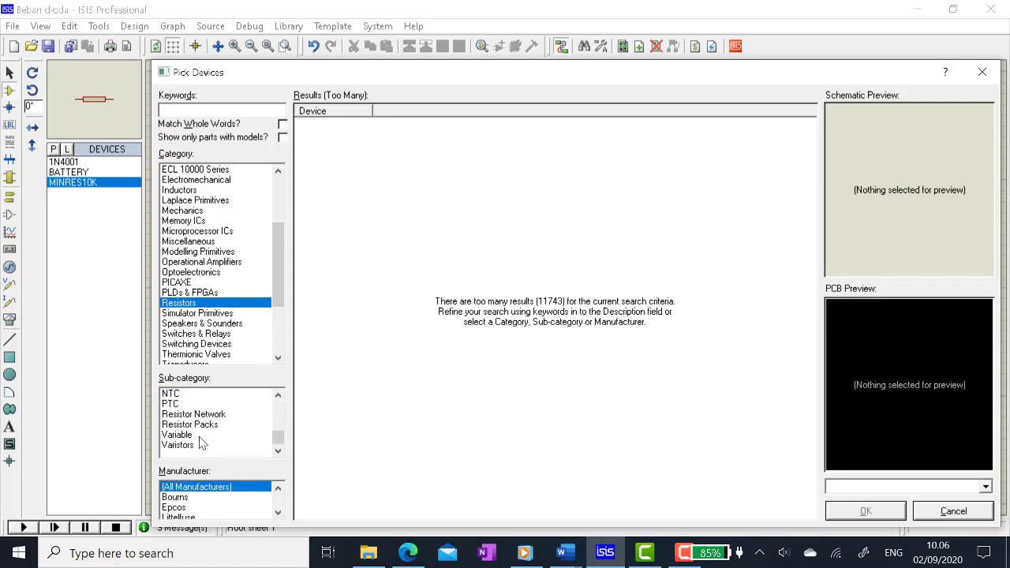
click(181, 435)
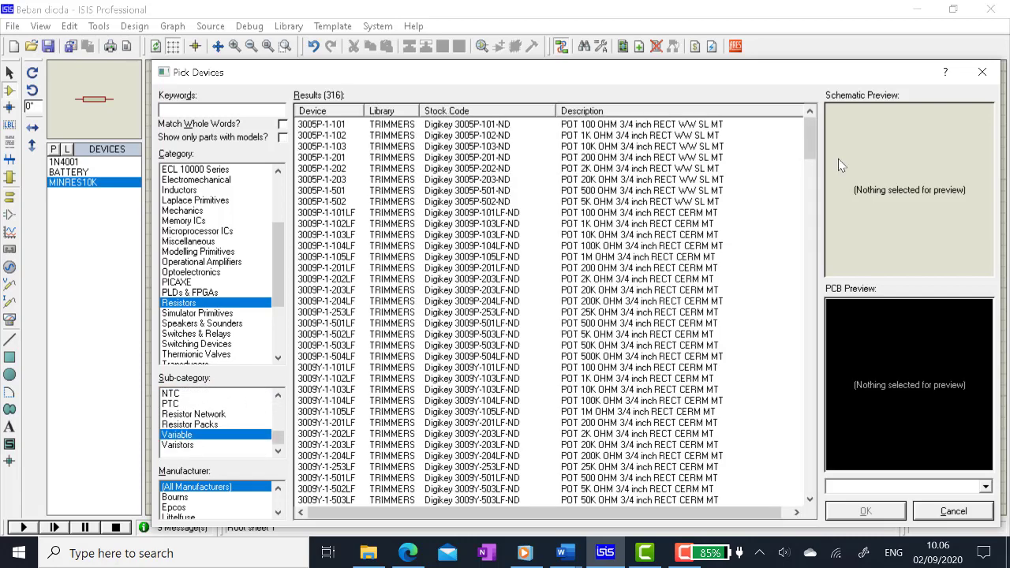
drag(810, 141, 804, 487)
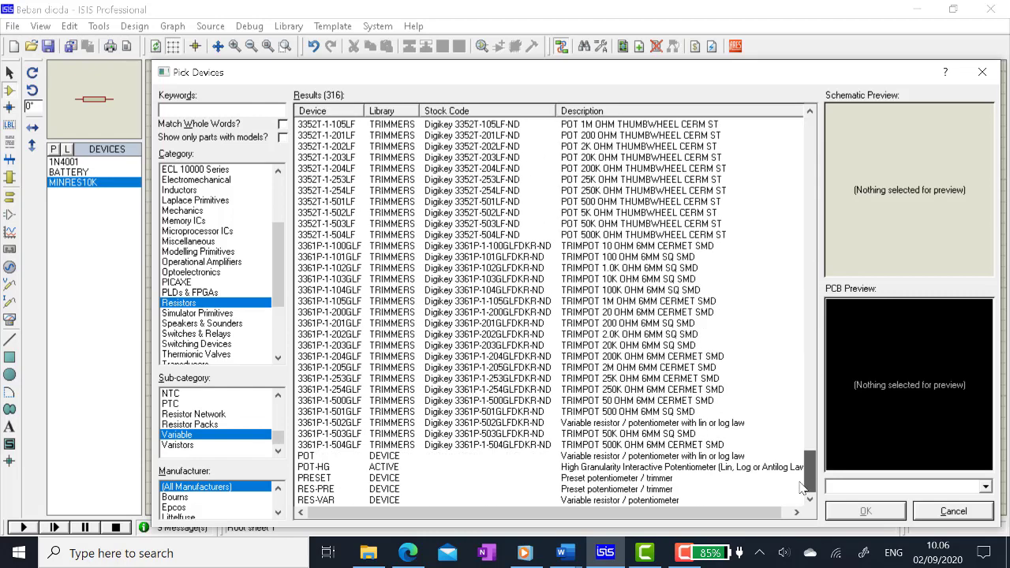
click(316, 469)
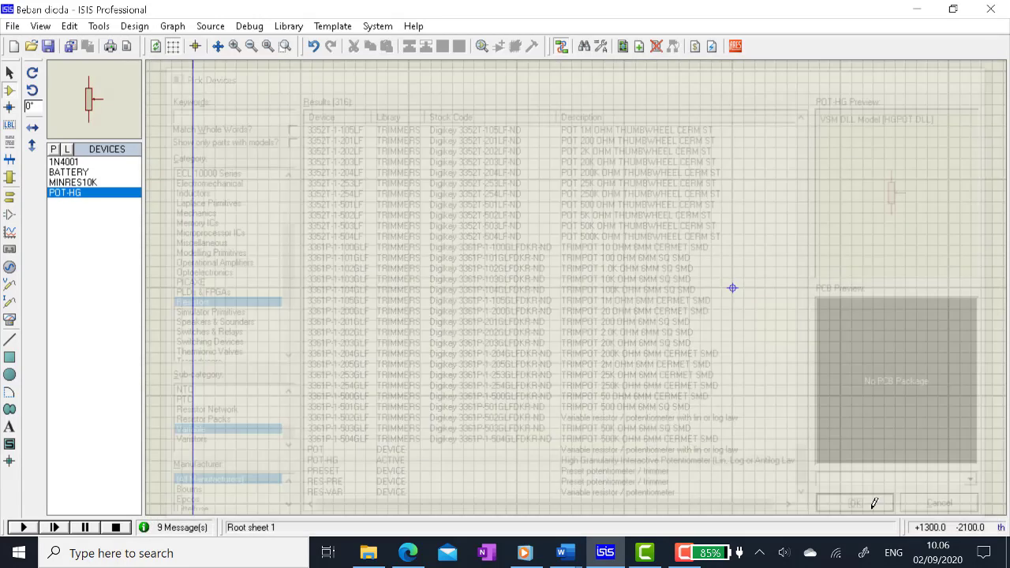
click(866, 511)
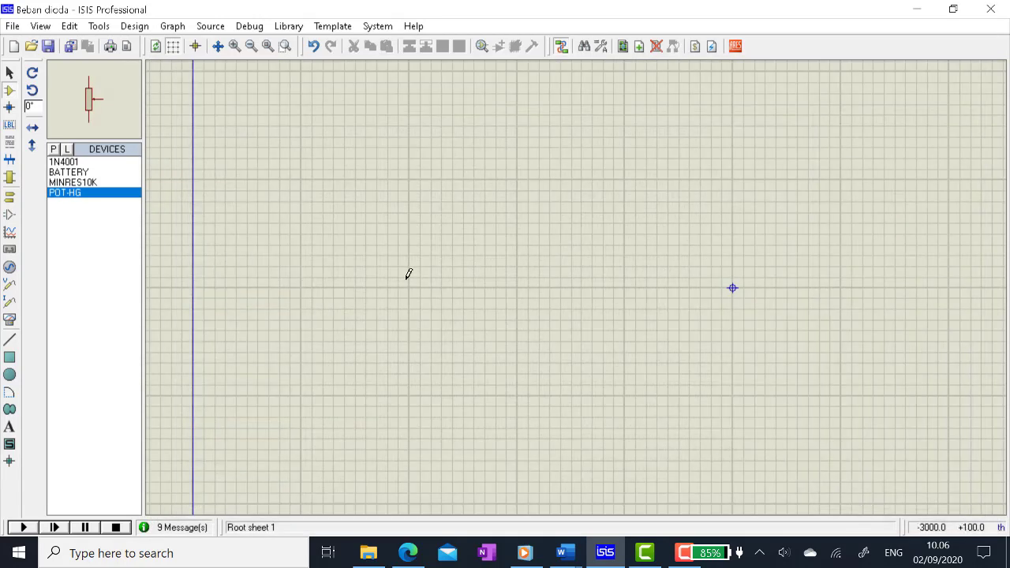
- Place the battery on the schematic and the POT-HG potentiometer above and to the right of it
click(76, 172)
click(339, 214)
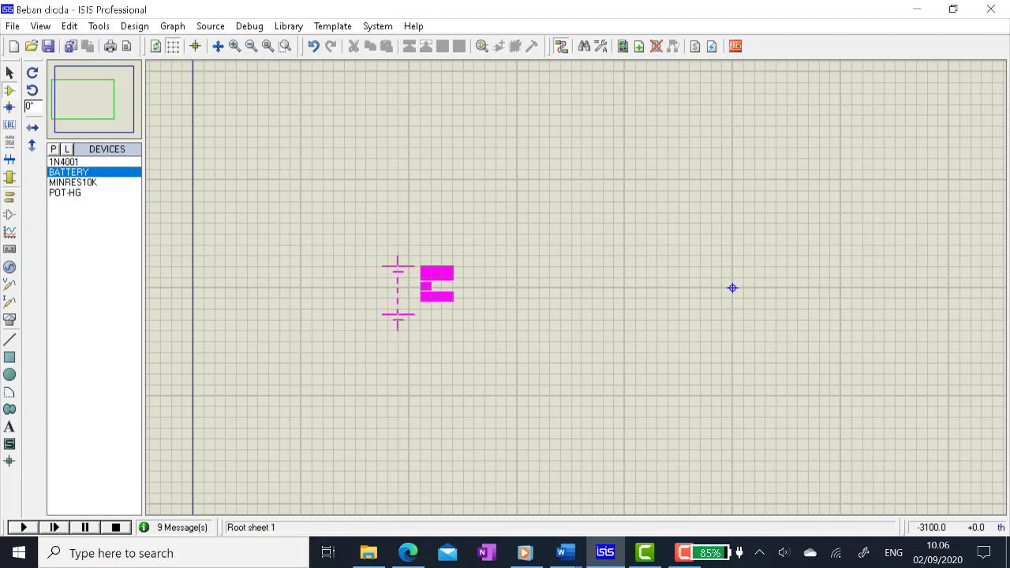
click(409, 277)
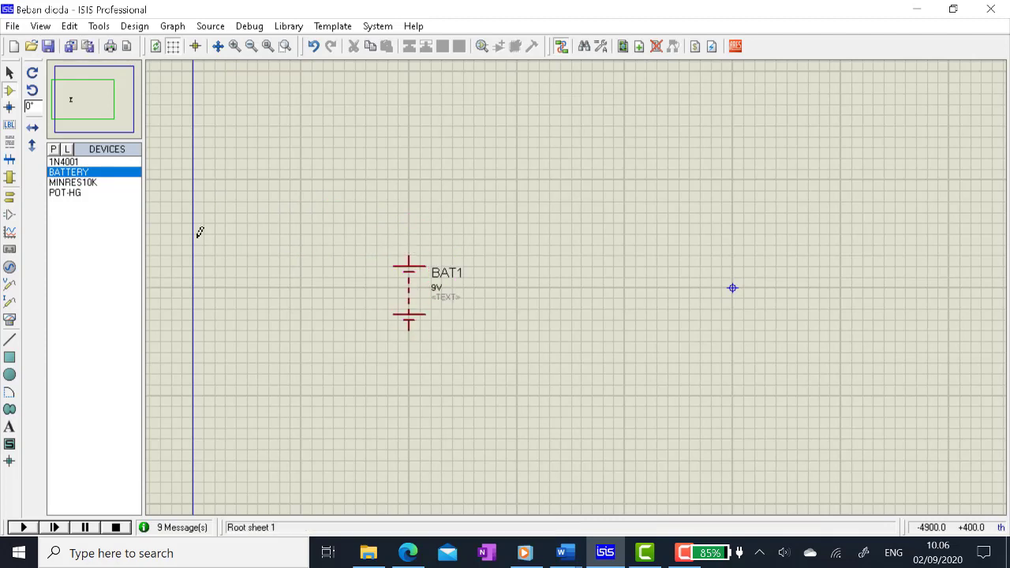
click(75, 192)
click(530, 259)
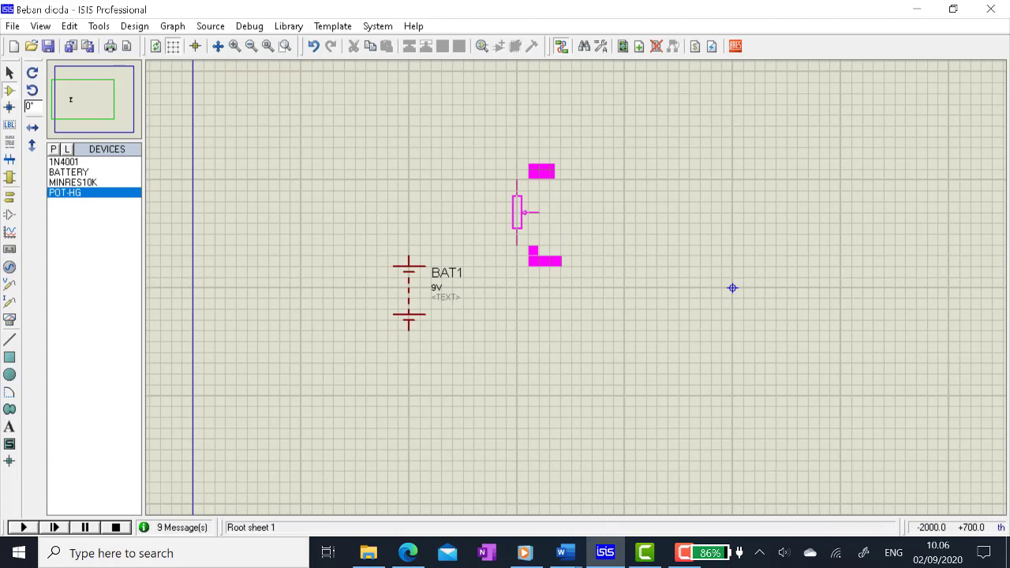
click(518, 213)
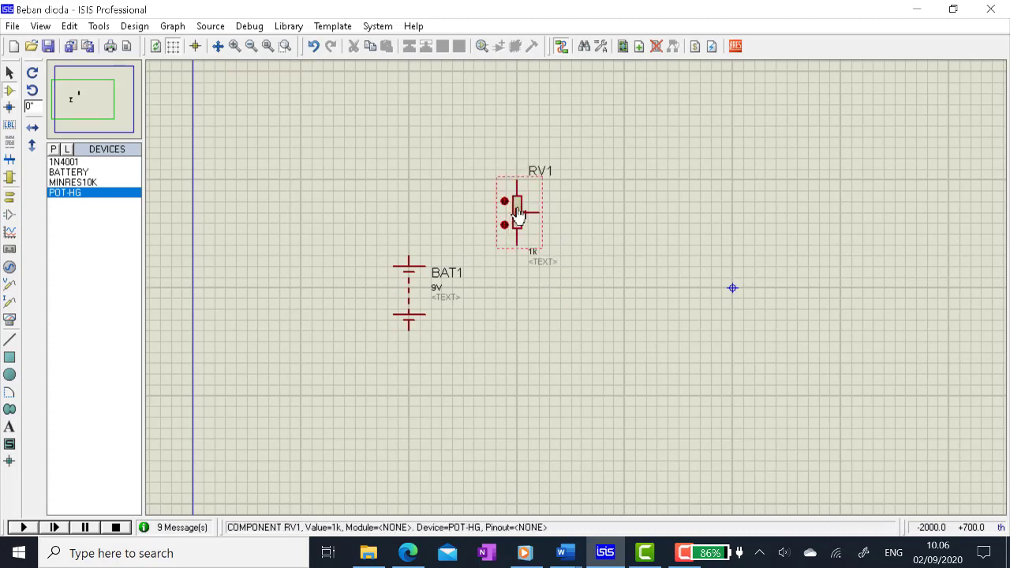
- Place the 1N4001 diode below and to the right of the potentiometer, rotated clockwise so that it points downward
click(71, 162)
click(614, 283)
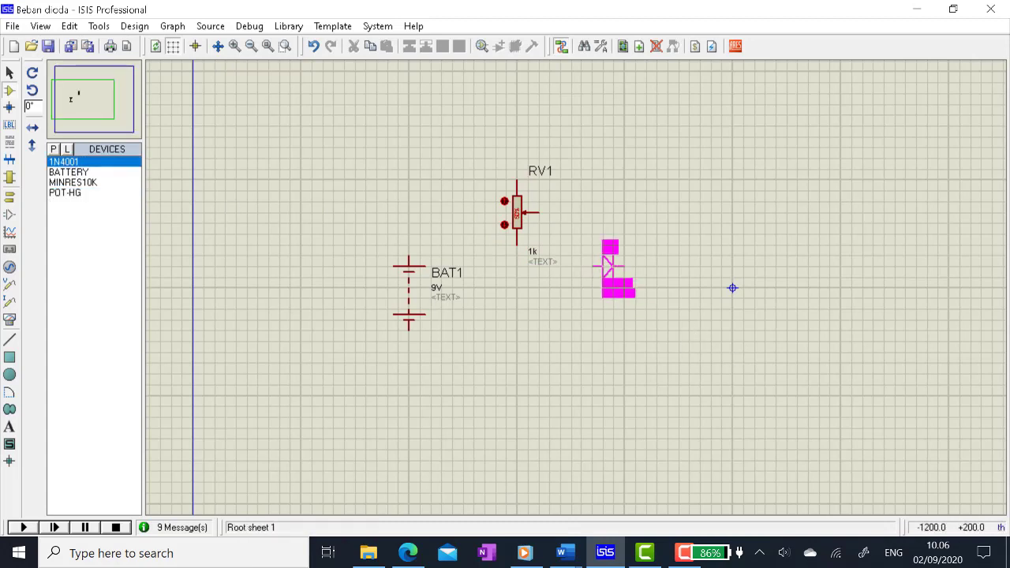
click(609, 268)
right_click(609, 273)
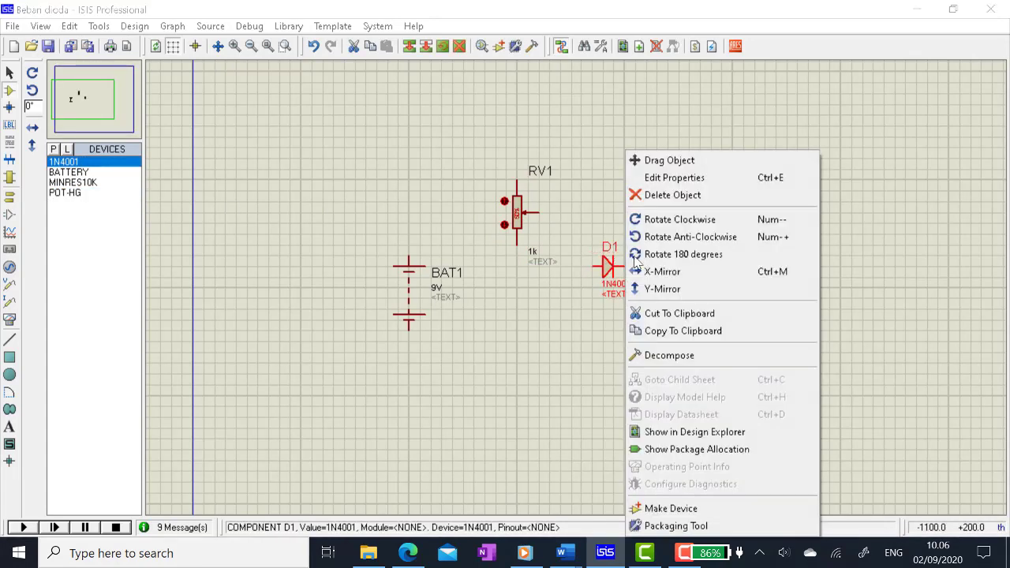
click(667, 224)
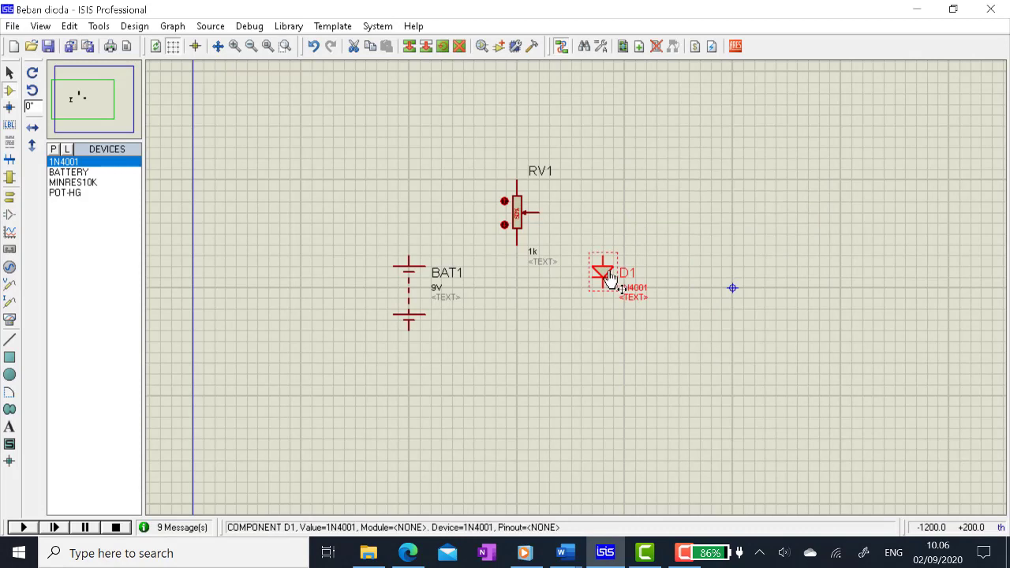
drag(608, 274, 587, 262)
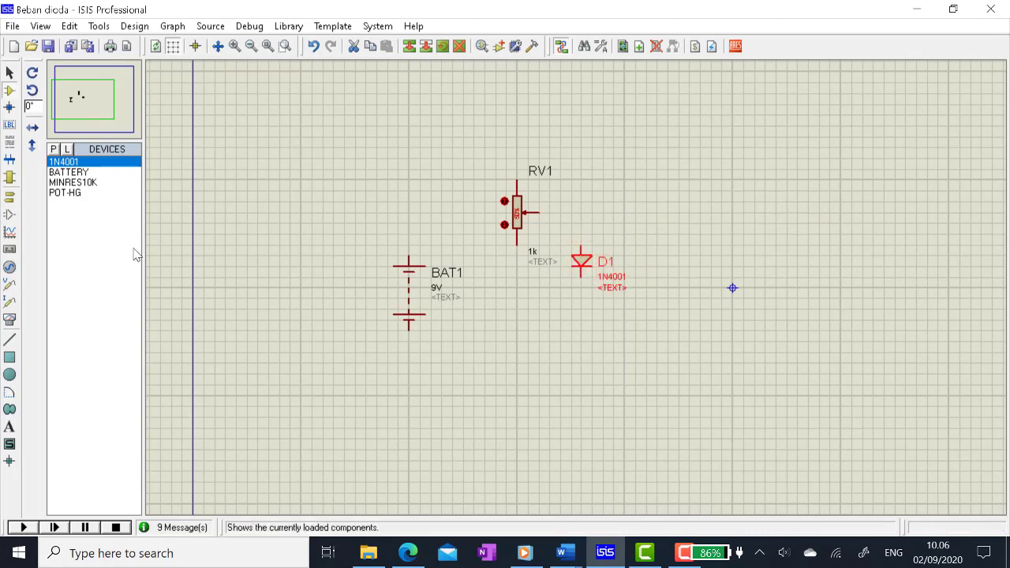
- Place the MINRES10K resistor below the diode, rotated clockwise so that it stands vertically in line with it
click(75, 183)
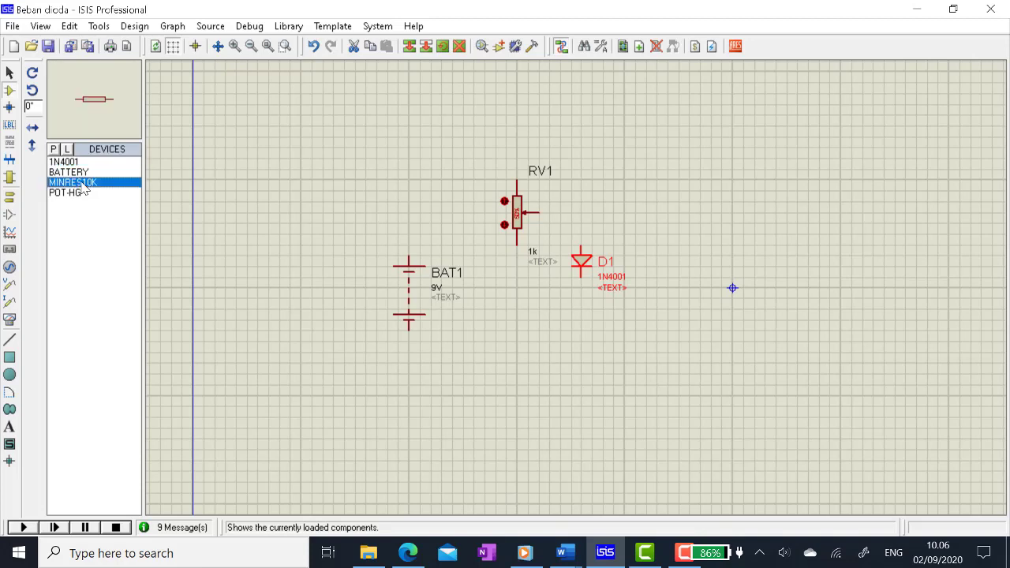
click(587, 343)
click(591, 387)
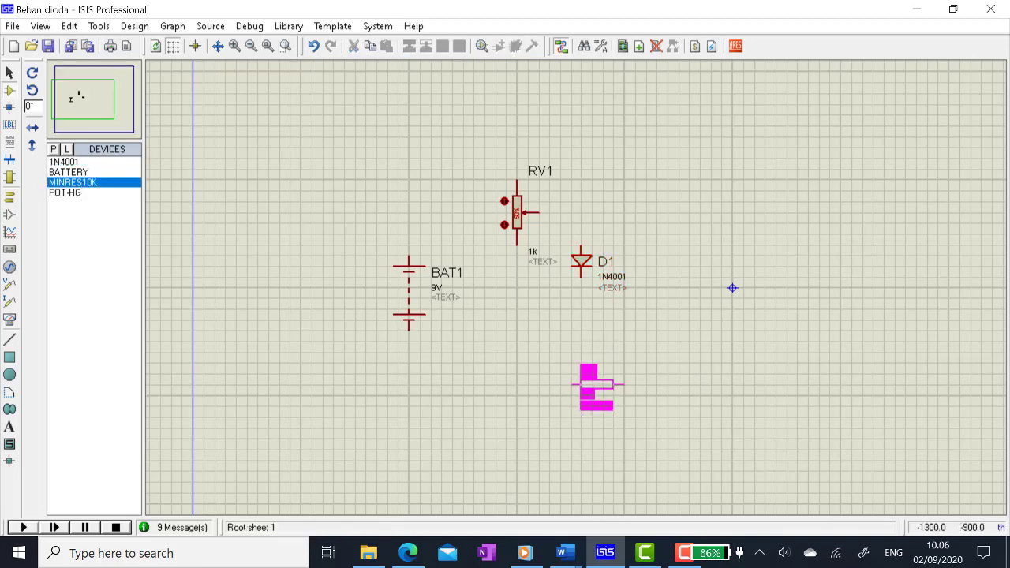
click(591, 387)
right_click(593, 392)
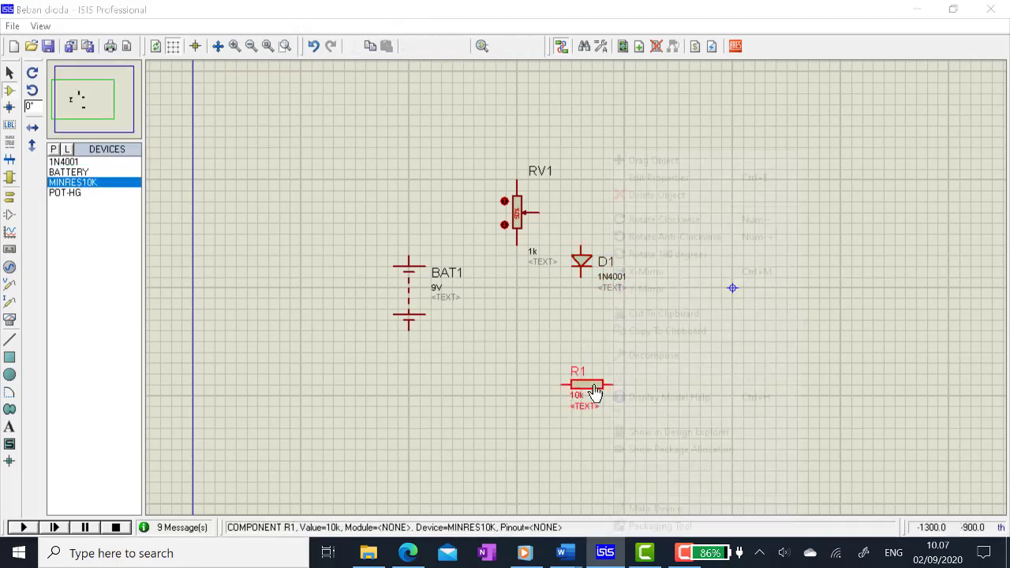
click(643, 218)
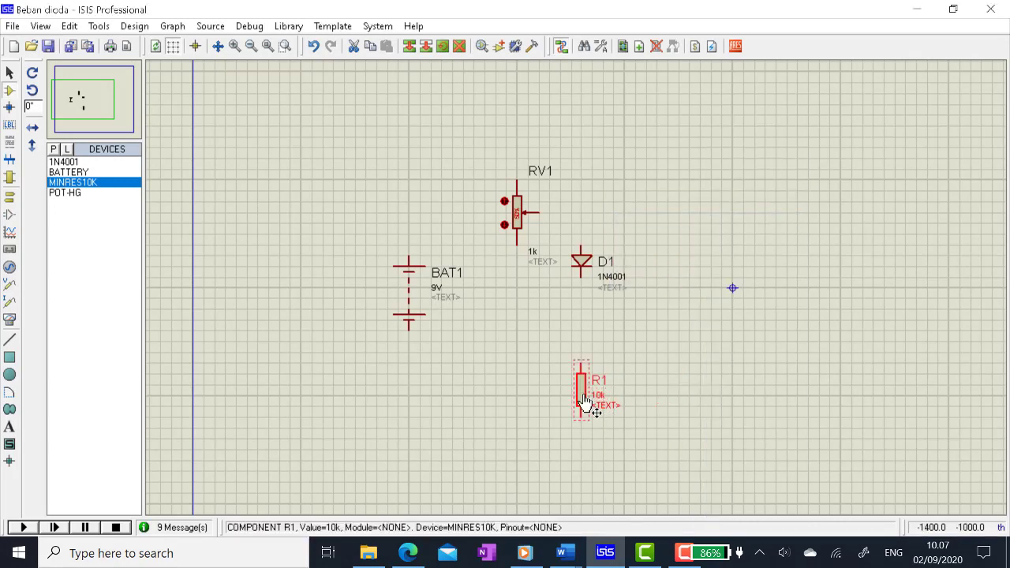
click(481, 309)
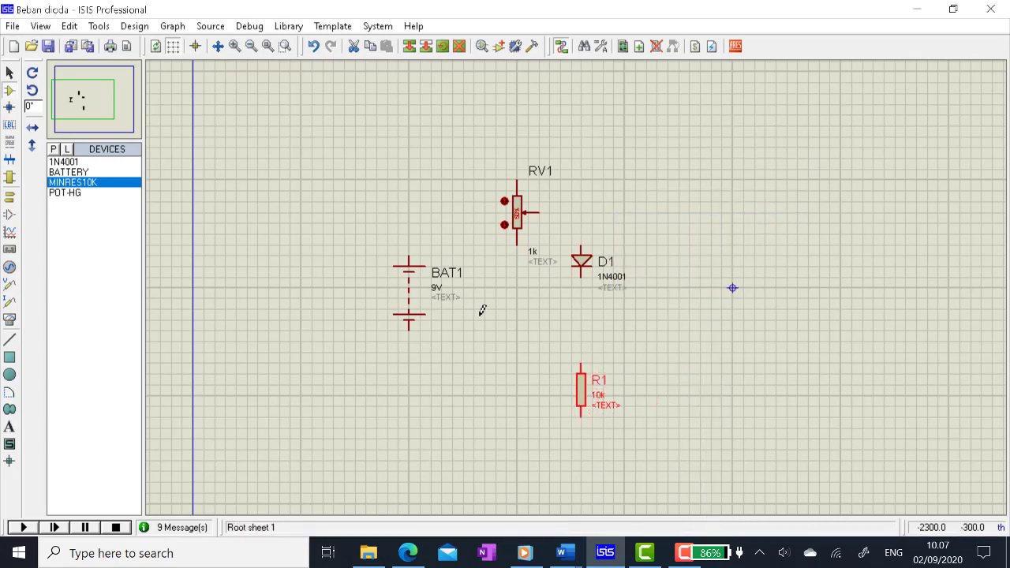
- Place three DC voltmeters: one beside the diode, one beside the resistor, and one farther out between their heights
click(10, 319)
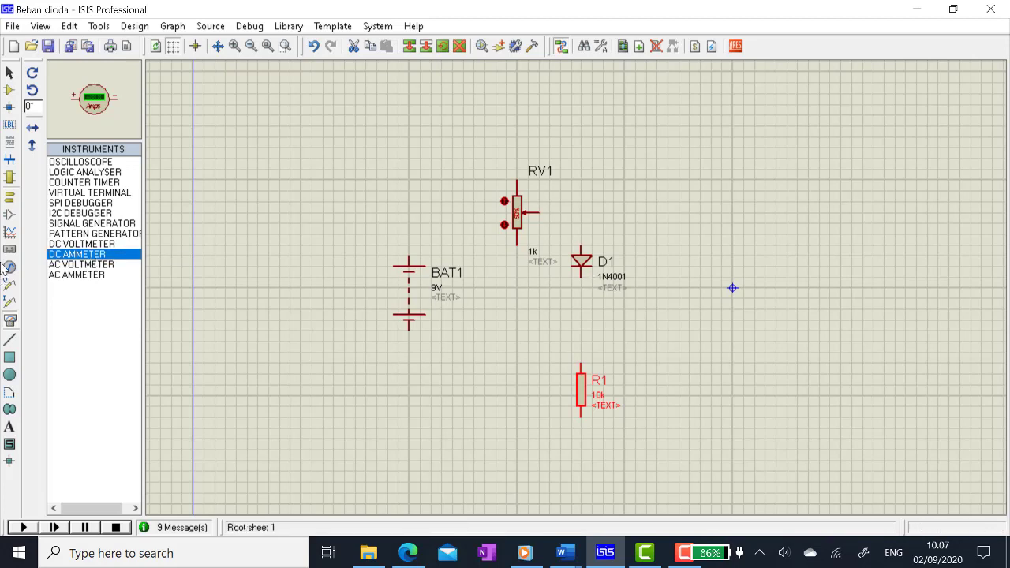
click(74, 245)
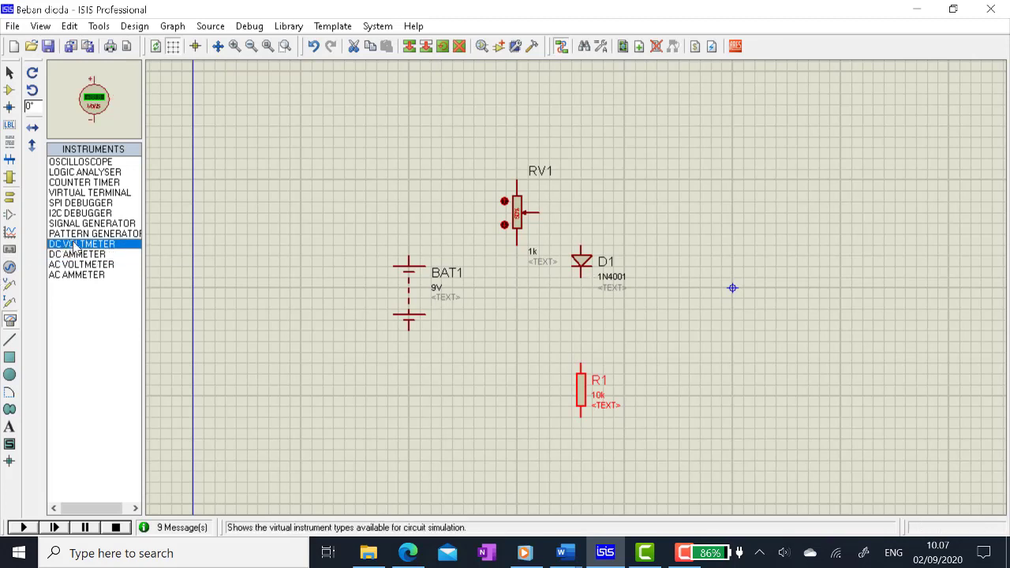
click(677, 265)
click(656, 268)
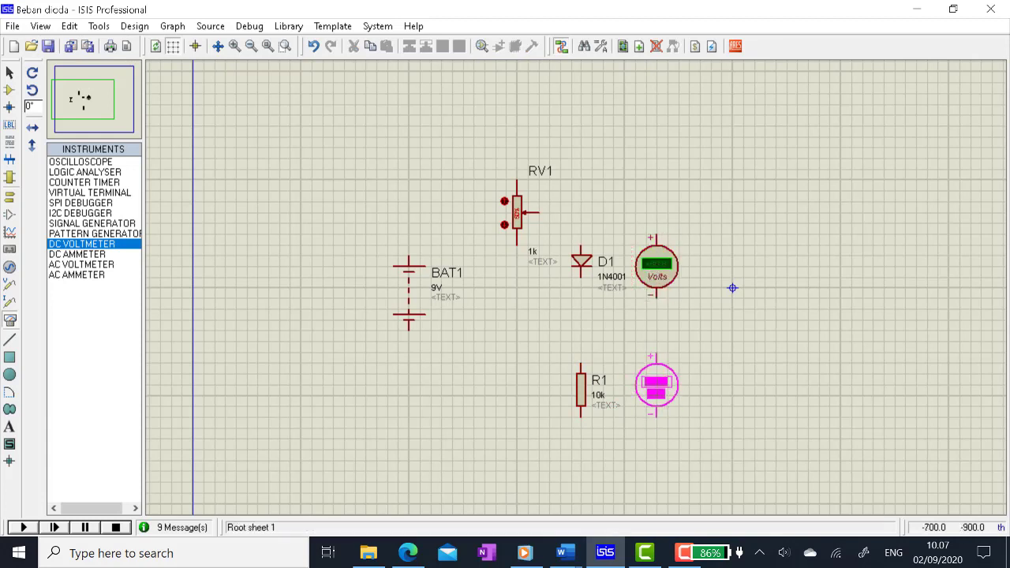
click(657, 386)
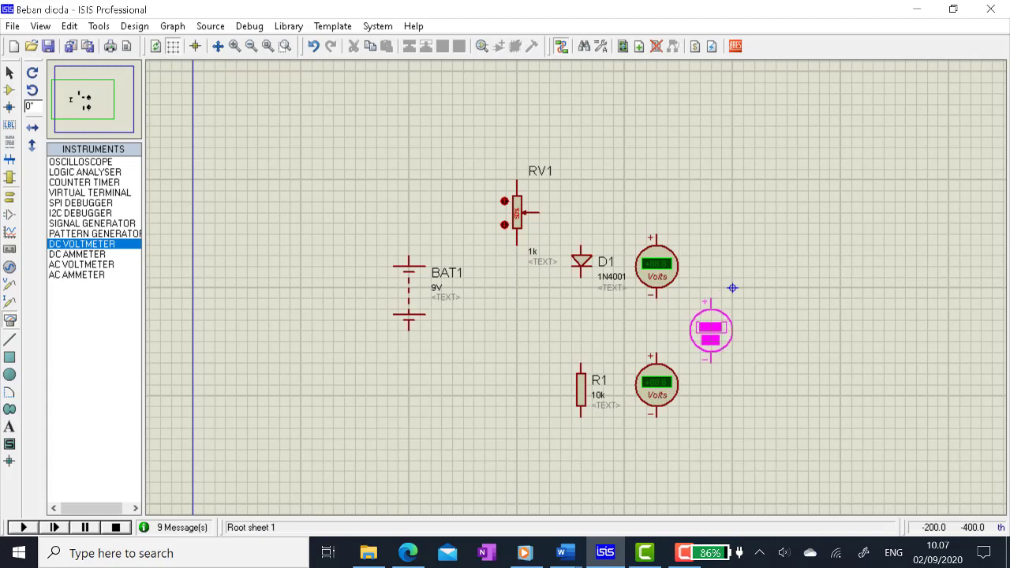
click(711, 330)
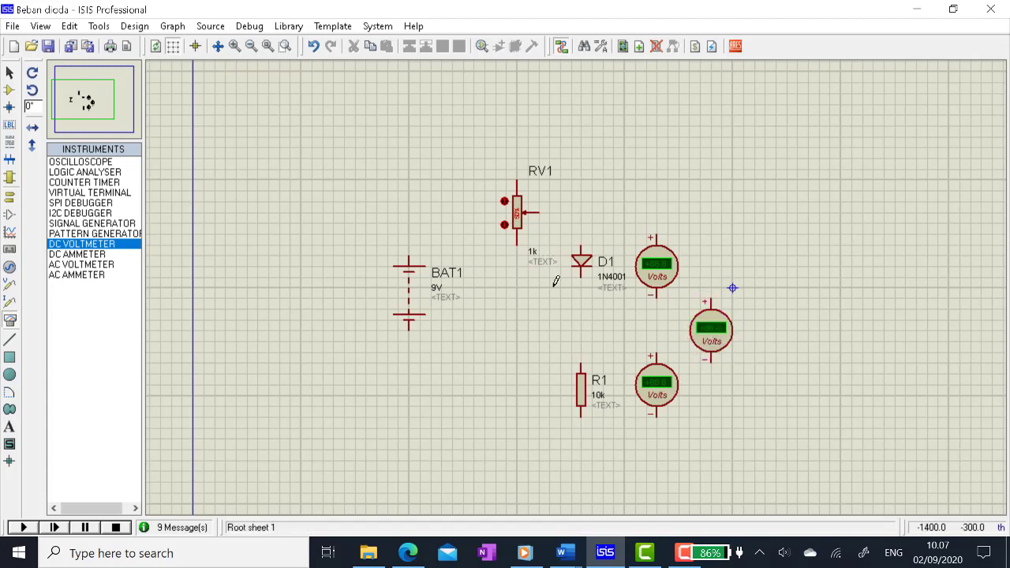
- Wire the battery's upper terminal to the potentiometer's upper end, the wiper to the diode's anode, and the cathode to the resistor
click(410, 250)
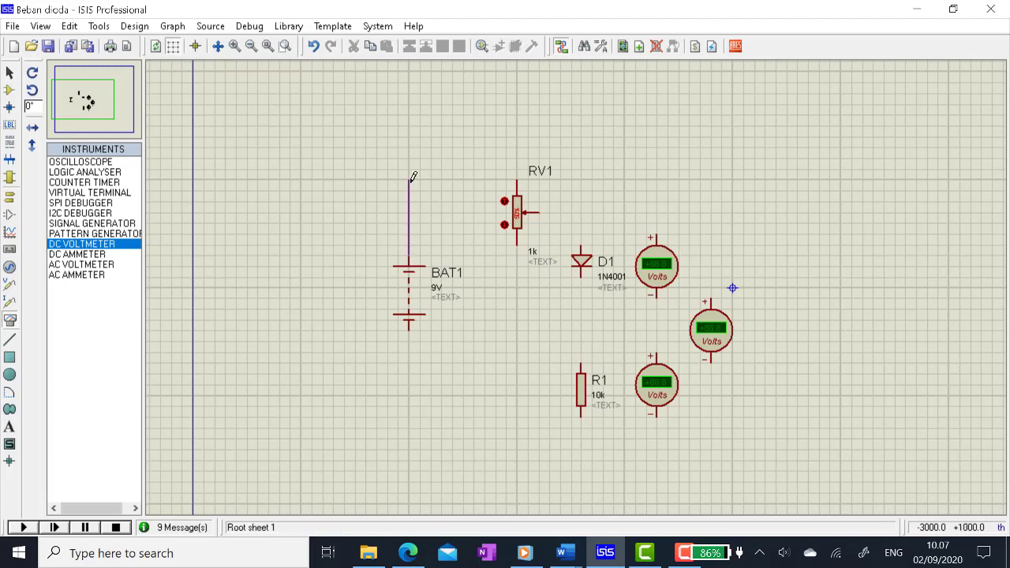
click(517, 171)
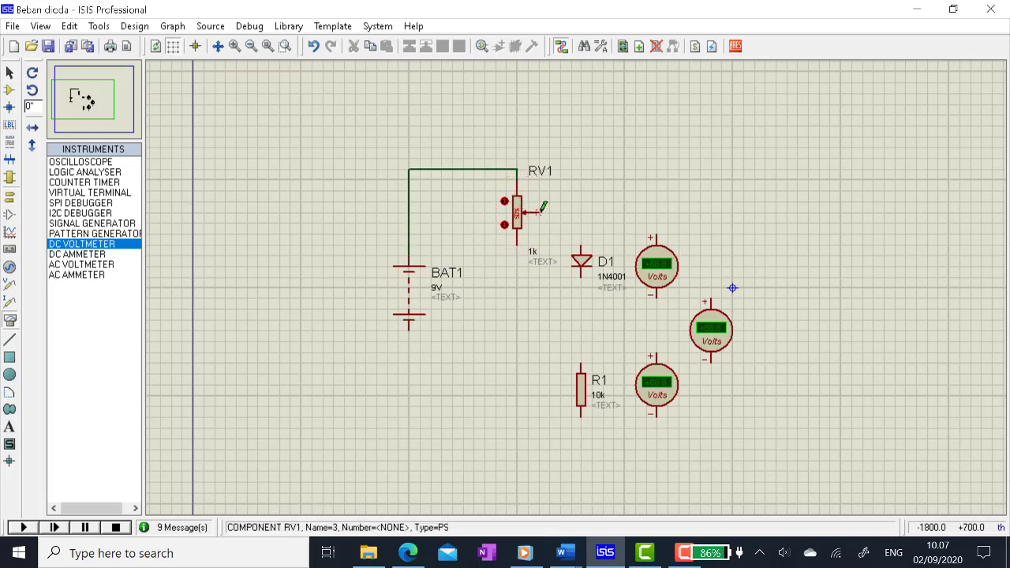
click(541, 211)
click(581, 251)
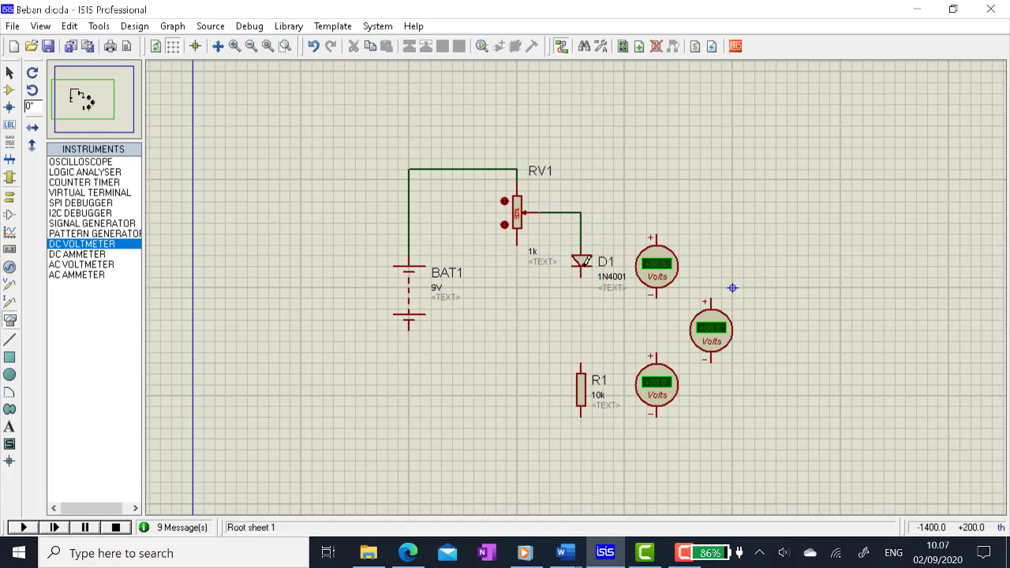
click(575, 301)
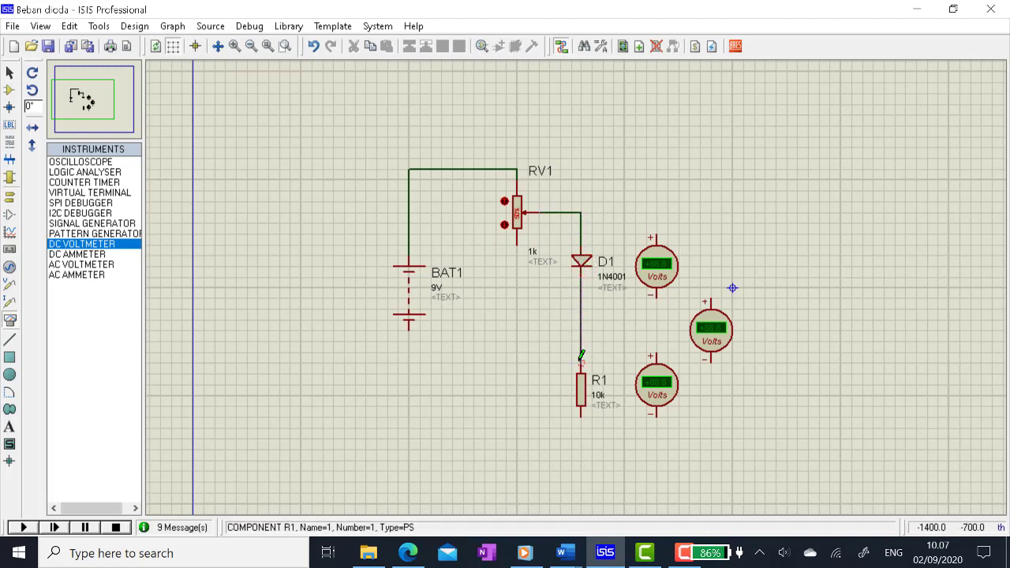
click(581, 372)
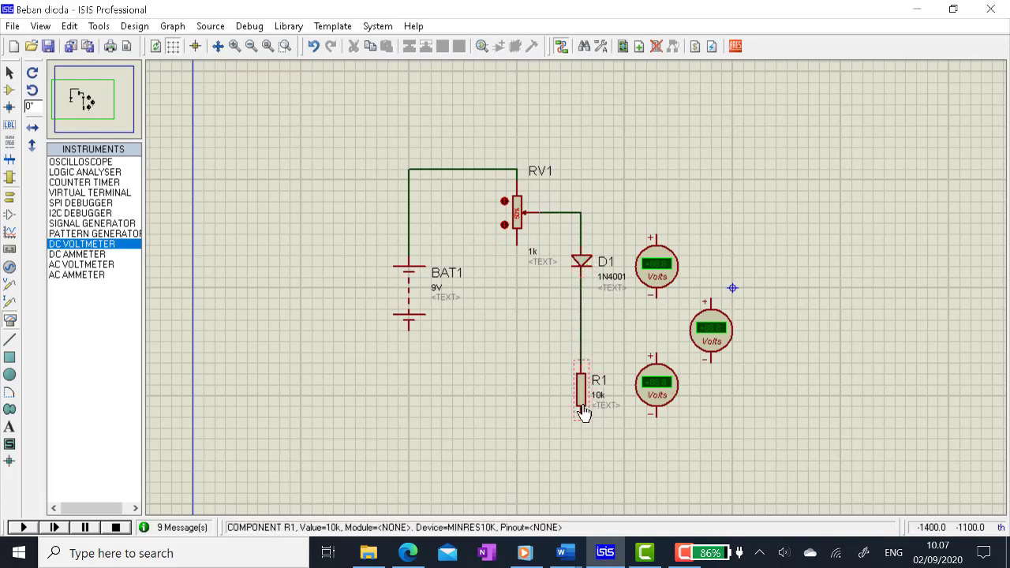
- Wire the outer voltmeter's negative terminal to the battery's lower terminal, and join the resistor's lower end and its voltmeter's negative terminal to that wire
click(712, 360)
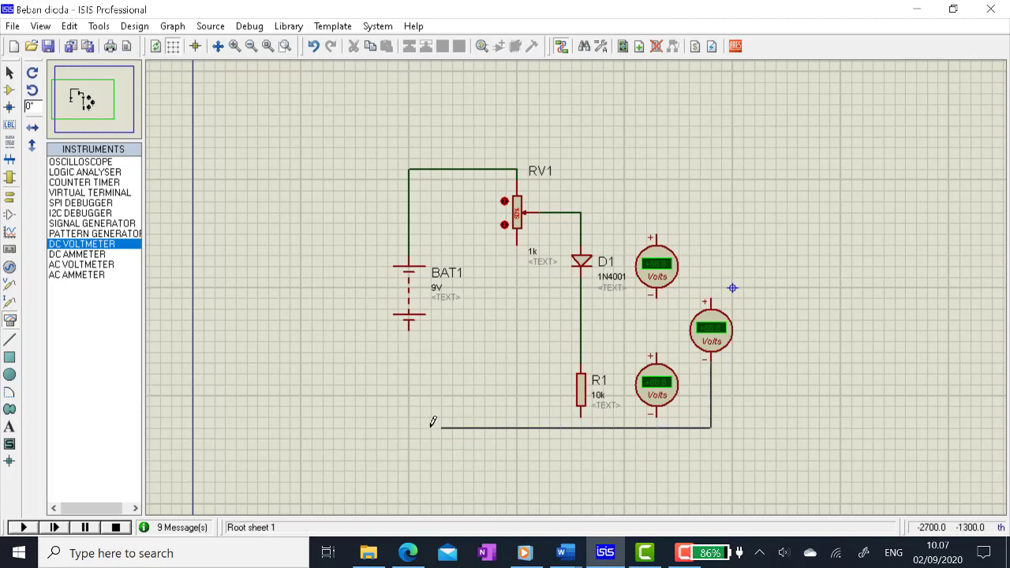
click(410, 330)
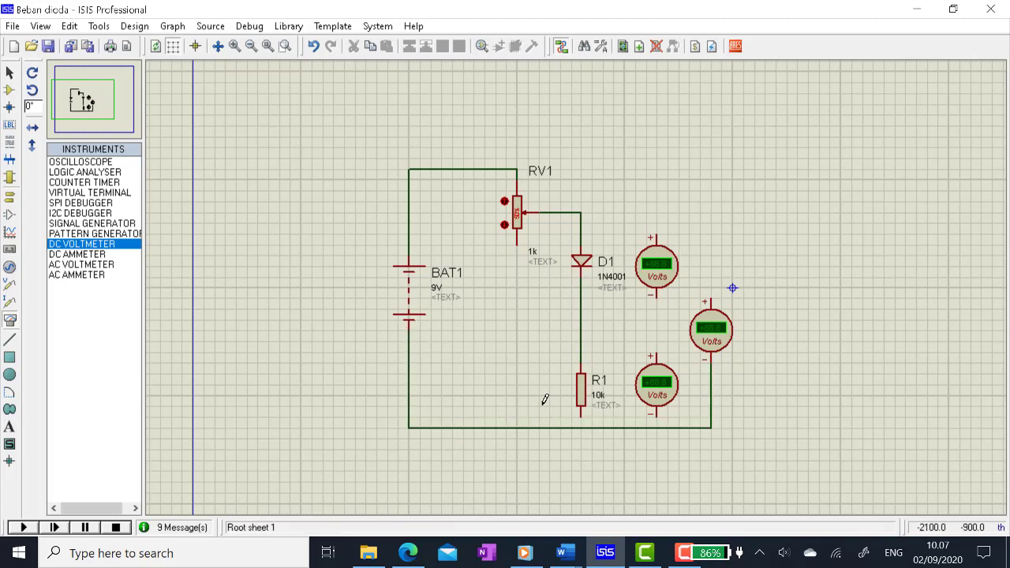
click(582, 414)
click(581, 428)
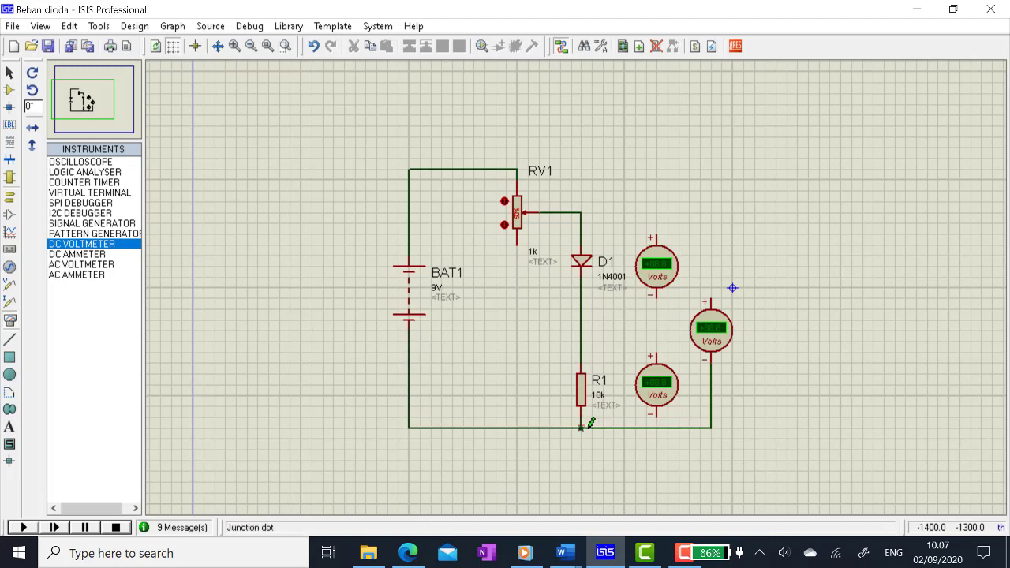
click(657, 413)
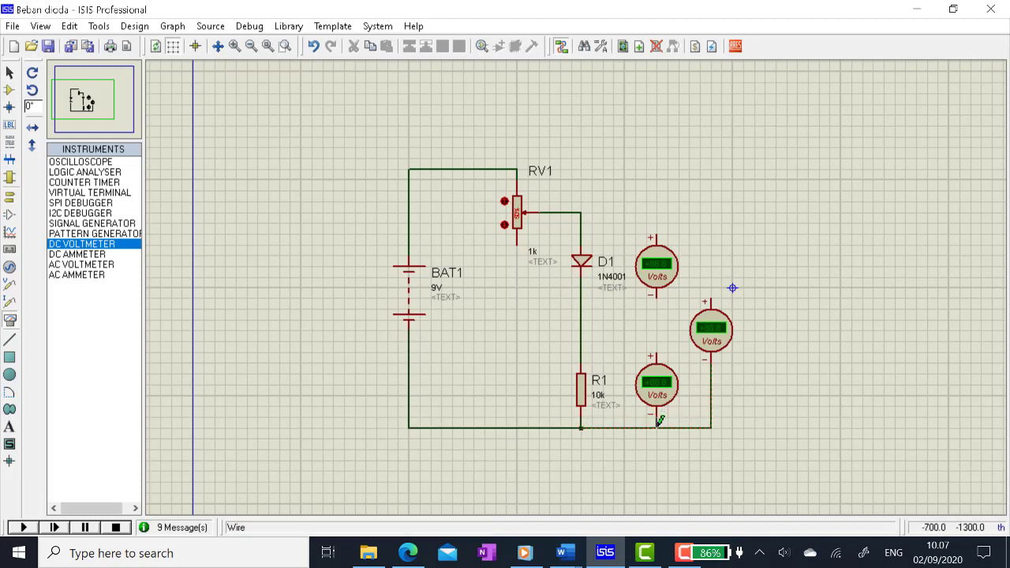
click(656, 428)
- Connect the diode and resistor voltmeters in series, their midpoint to the diode-resistor wire and the diode voltmeter's positive terminal to the wiper wire
click(658, 353)
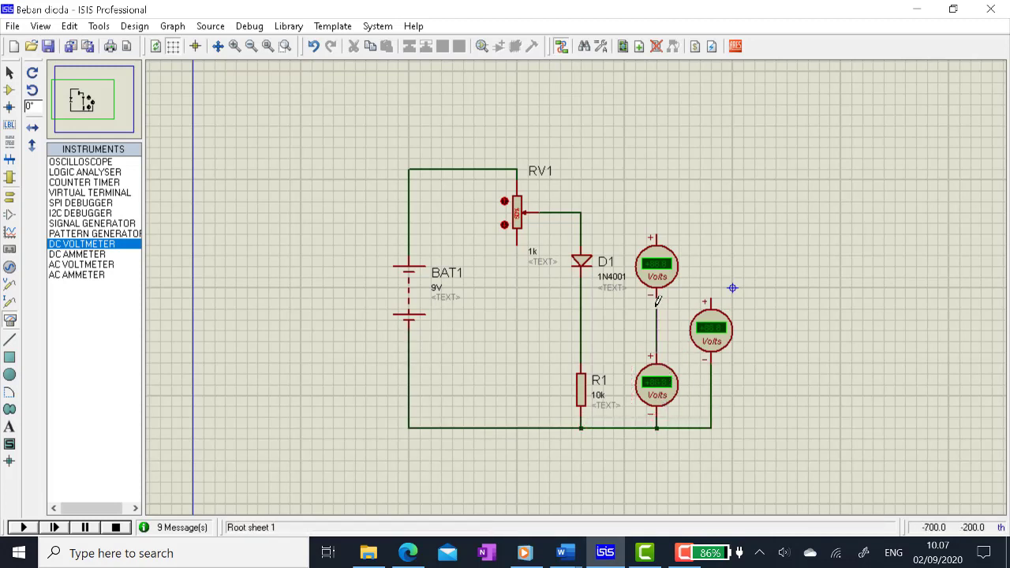
click(658, 317)
key(Escape)
click(582, 329)
click(656, 328)
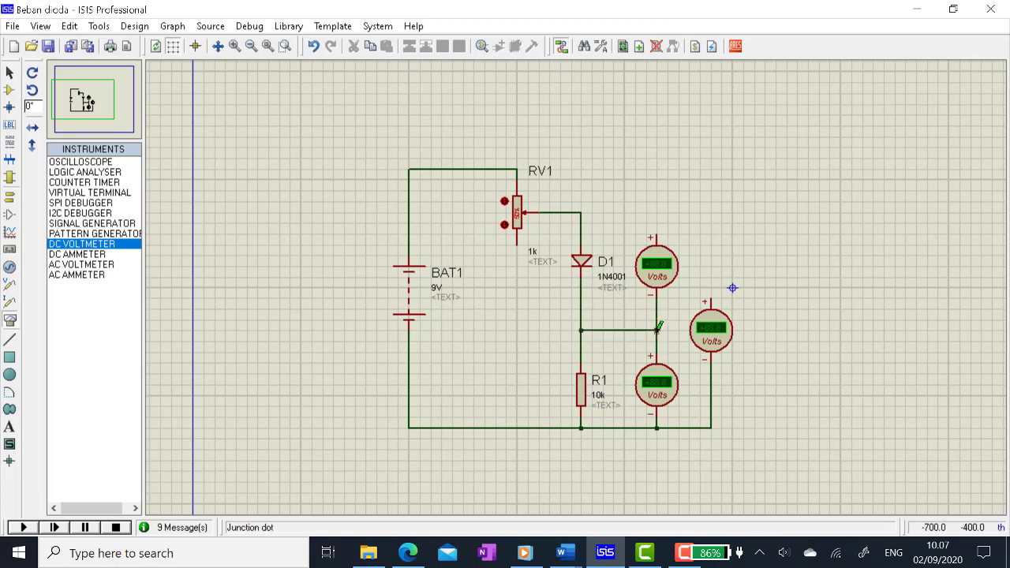
click(652, 223)
click(582, 212)
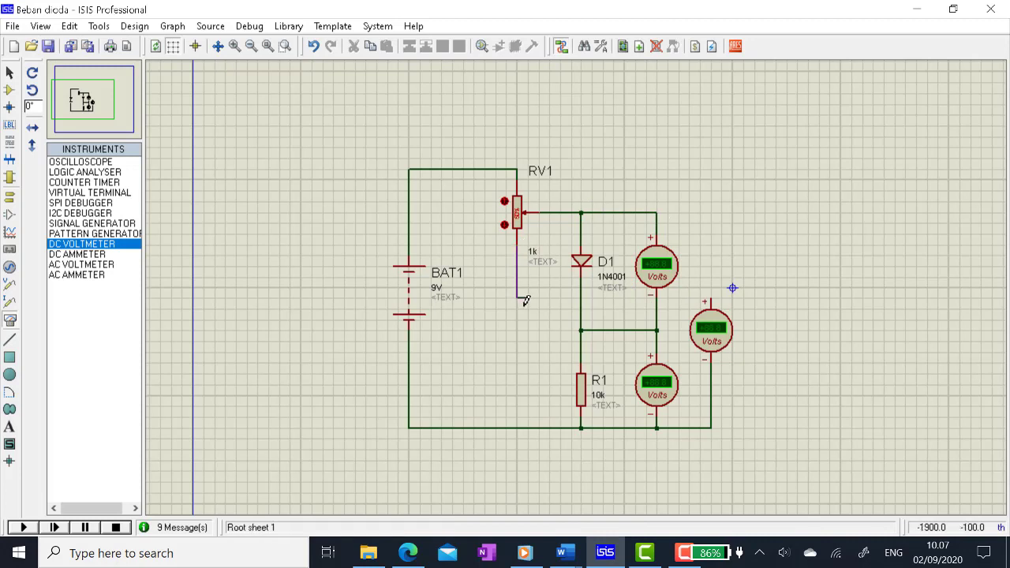
- Wire the potentiometer's lower end to the bottom wire and set its resistance to 10k
click(517, 244)
click(517, 427)
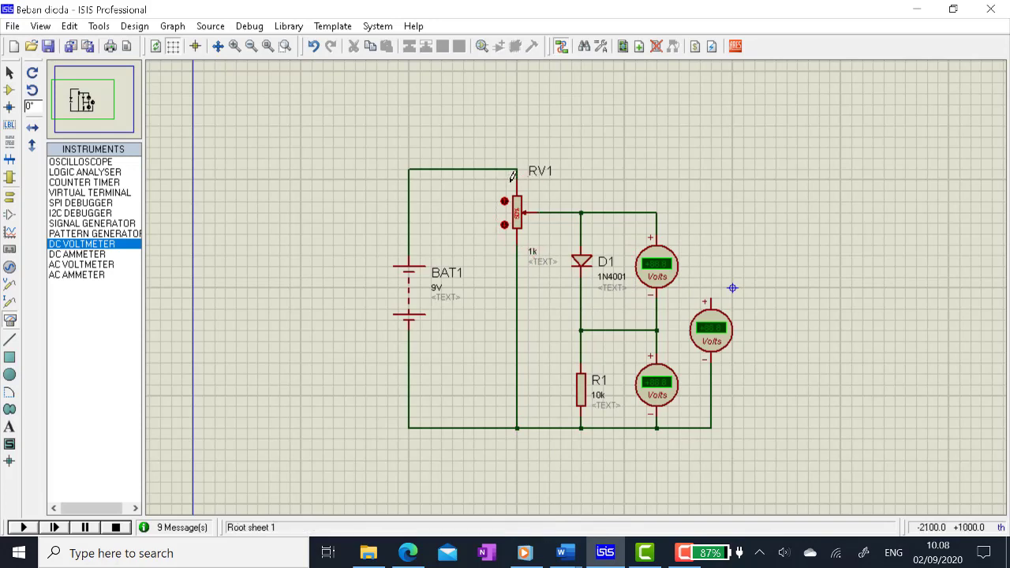
right_click(519, 213)
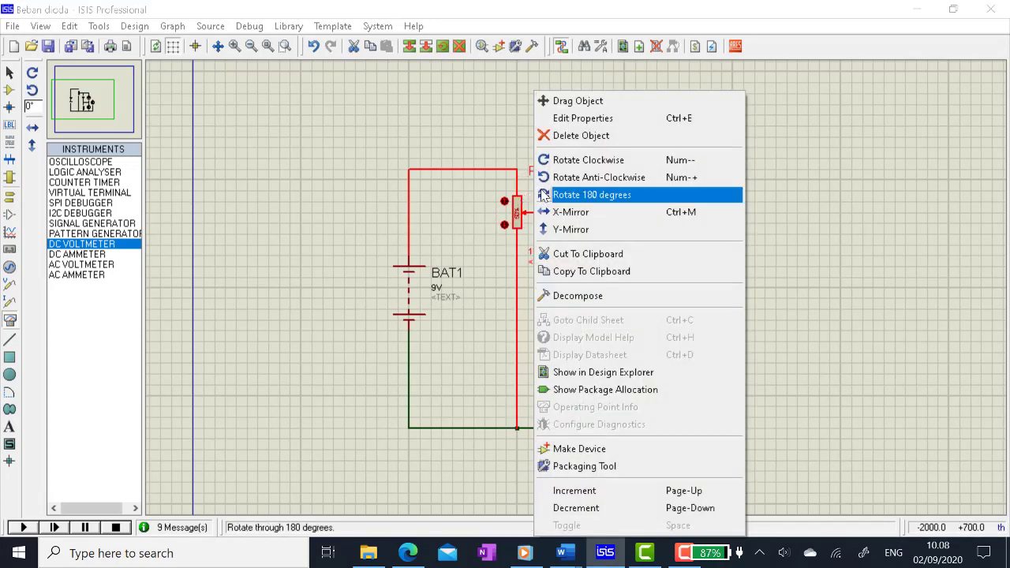
click(569, 118)
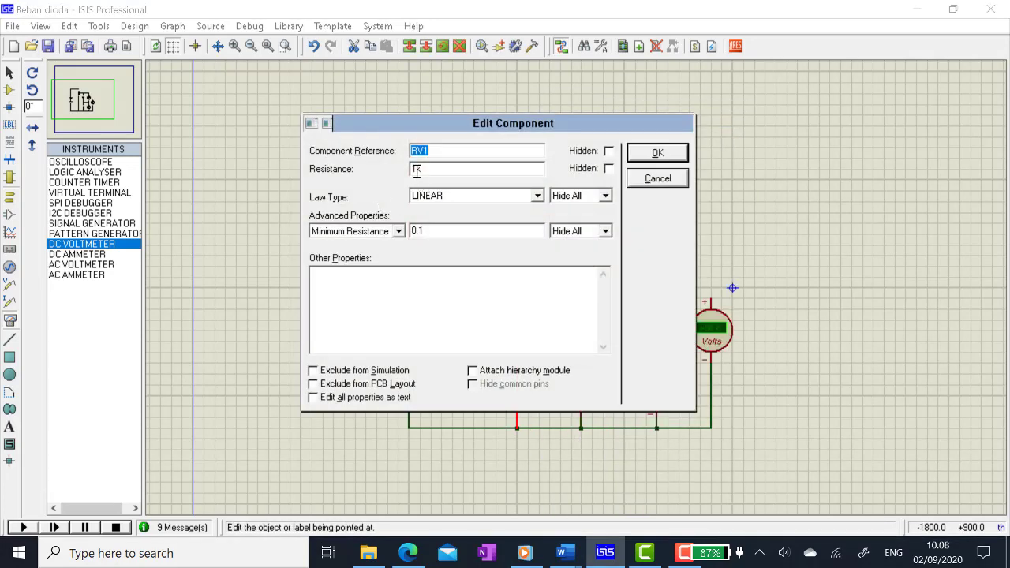
click(416, 170)
key(Return)
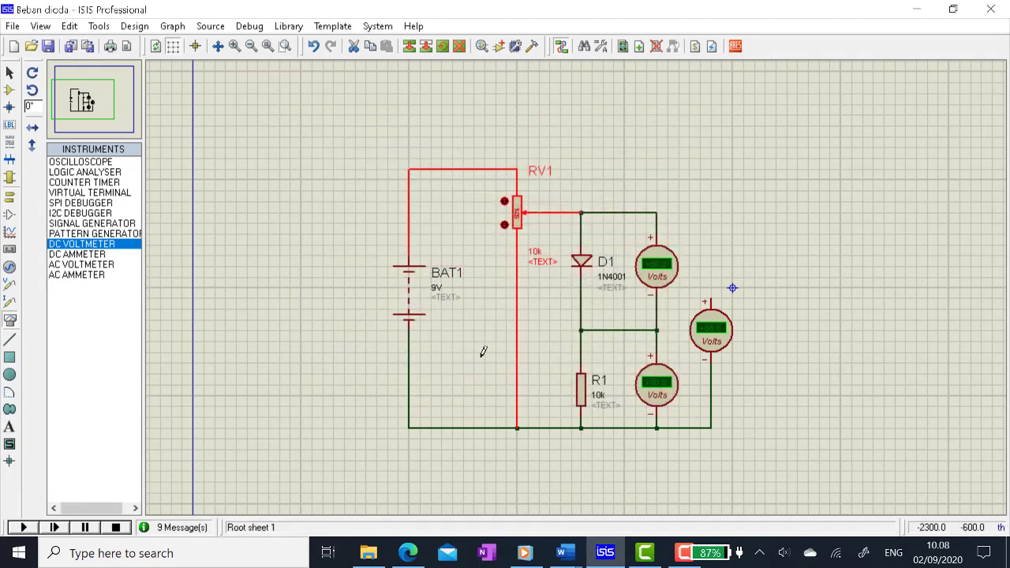
- Set the battery's voltage to 12V
right_click(432, 290)
click(484, 180)
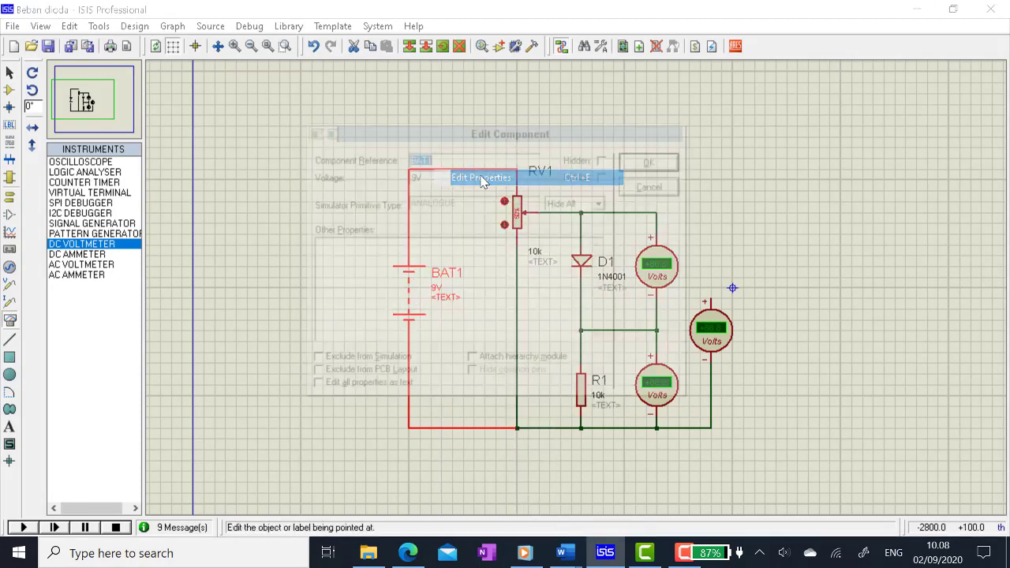
click(416, 177)
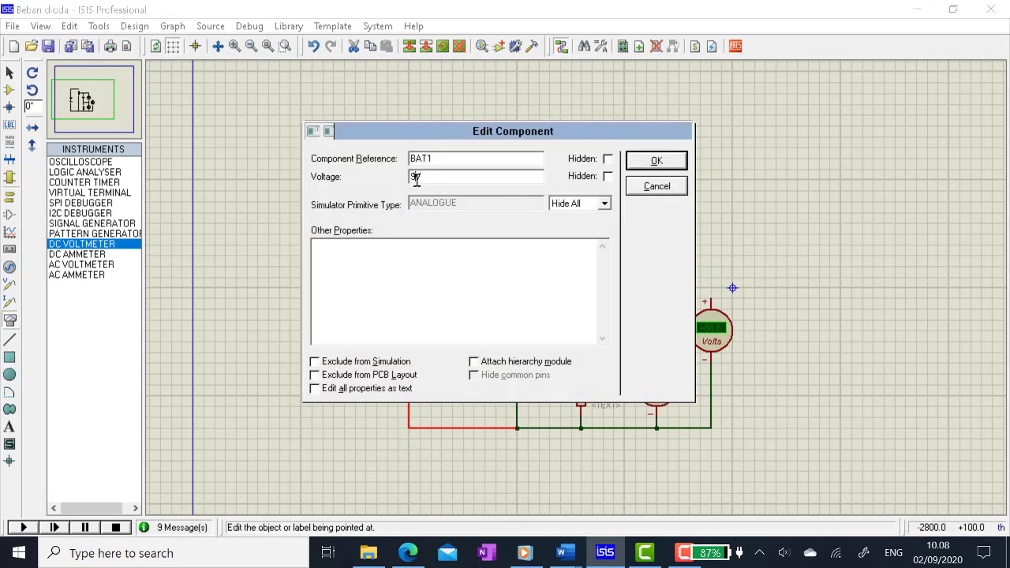
key(Return)
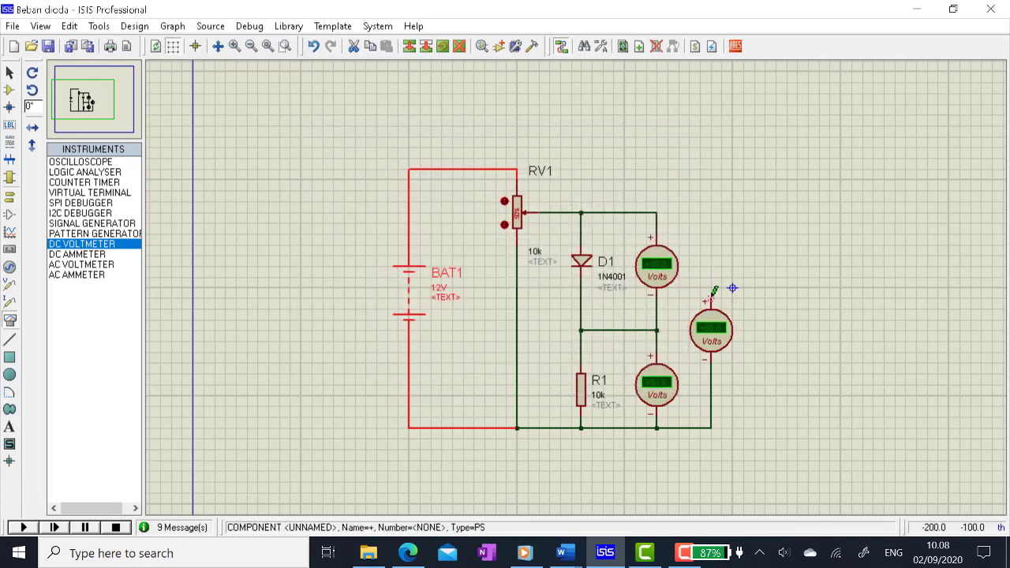
- Wire the outer voltmeter's positive terminal to the wiper wire above the diode's voltmeter
click(710, 300)
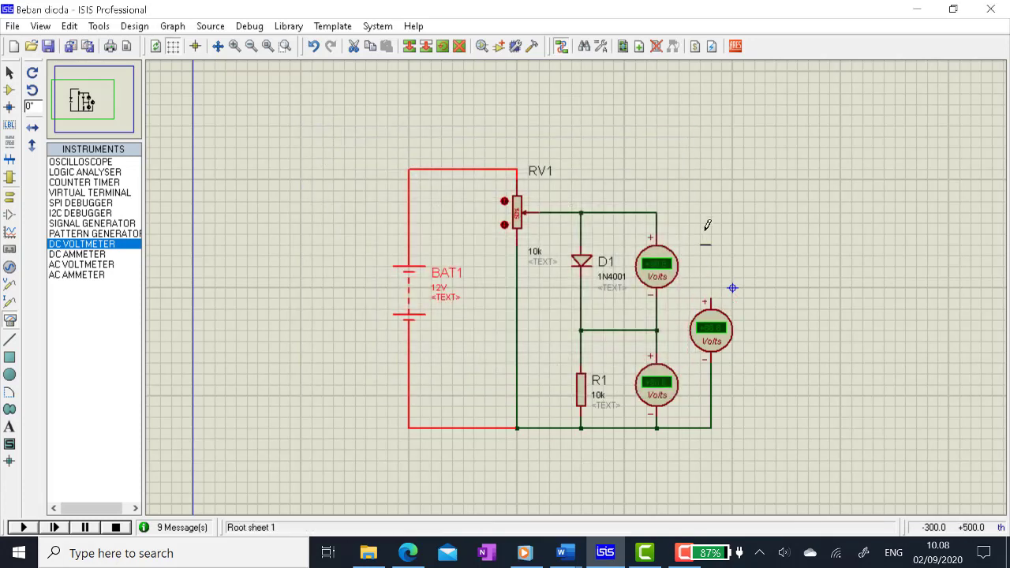
click(661, 211)
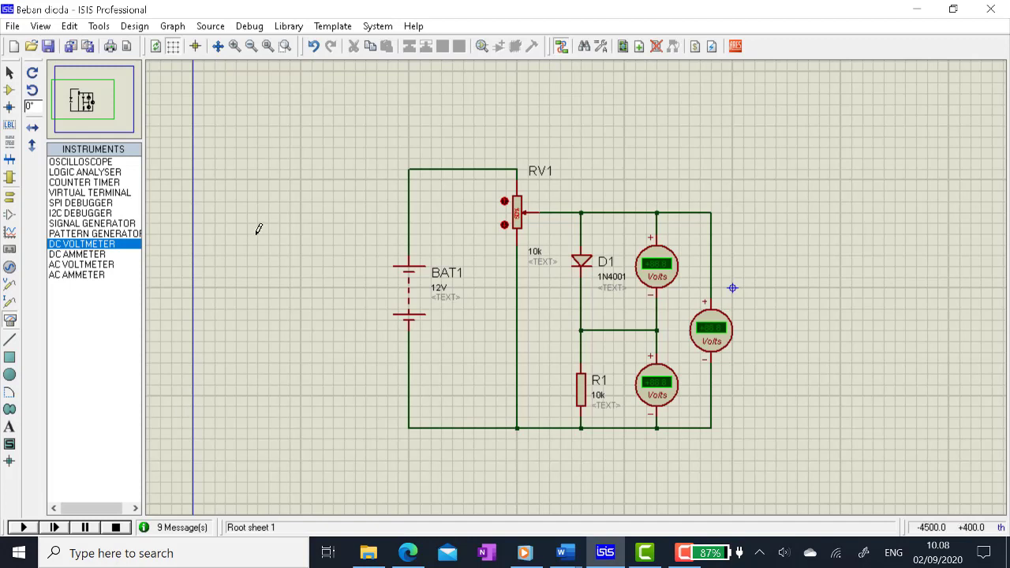
- Run the circuit simulation to check the three voltmeters' readings, and stop it
click(22, 529)
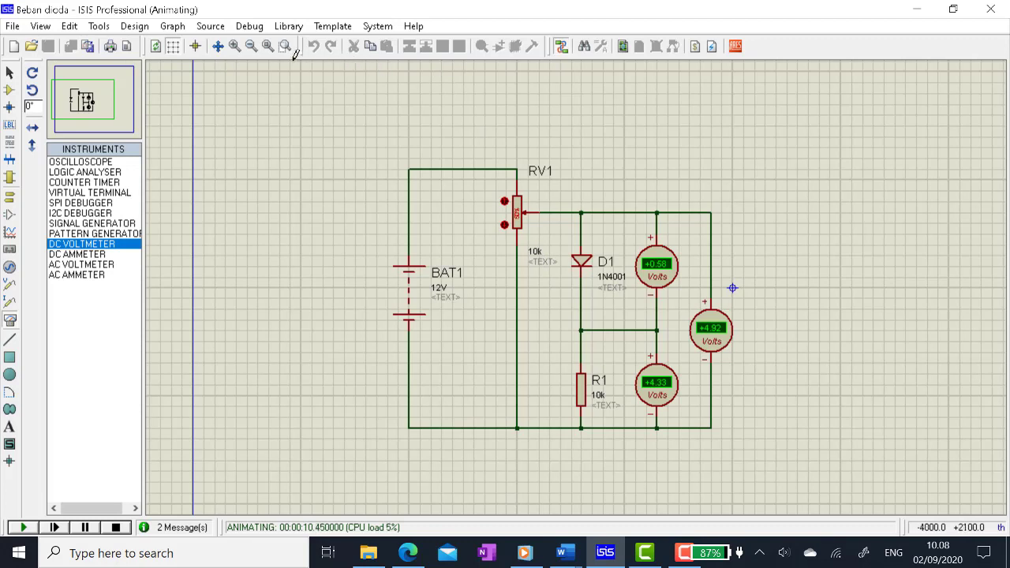
click(115, 527)
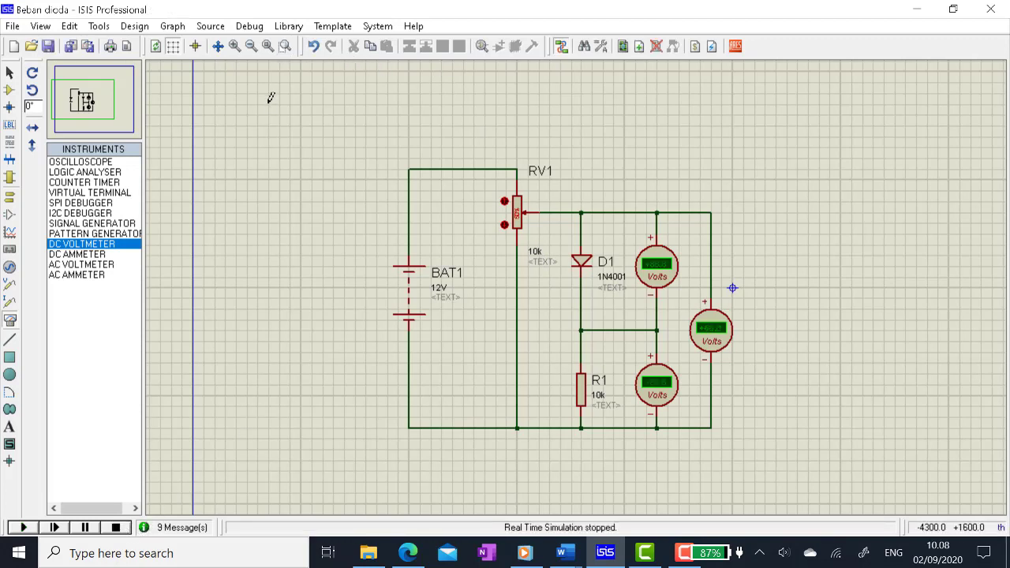
click(284, 48)
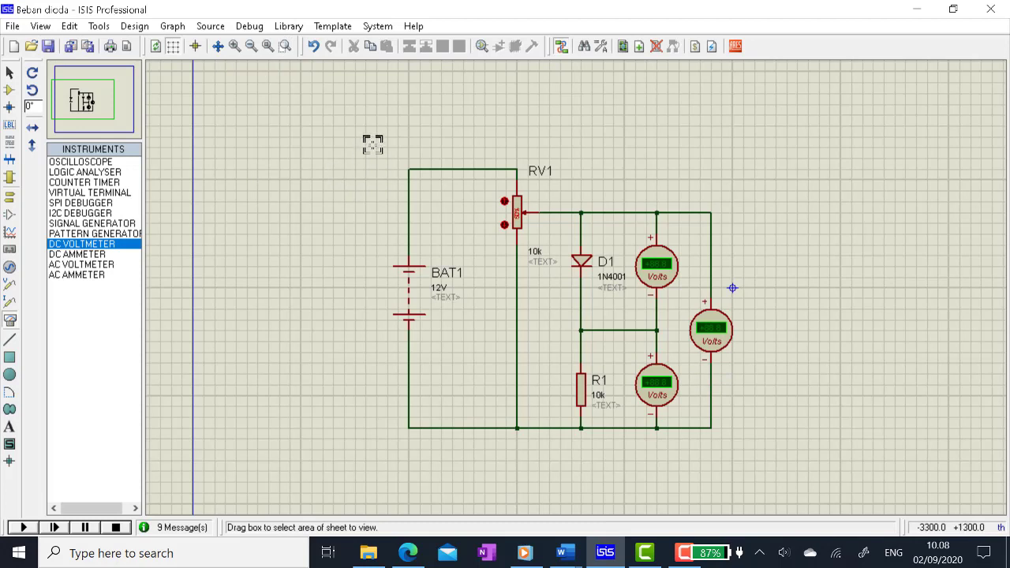
drag(373, 145, 748, 456)
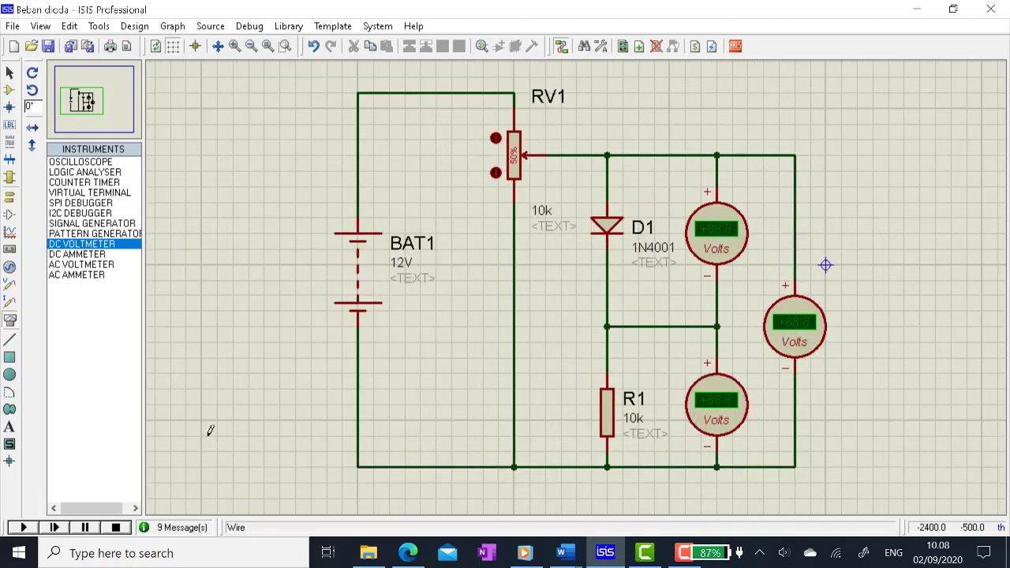
- Start the circuit simulation and switch to the practicum module in Word to view the table under item 4
click(23, 527)
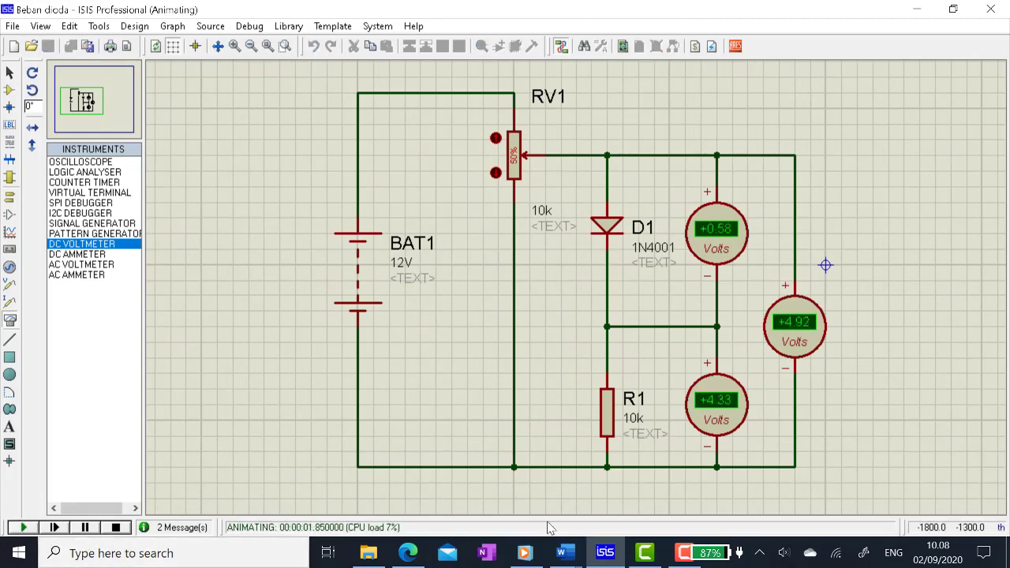
mouse_move(563, 554)
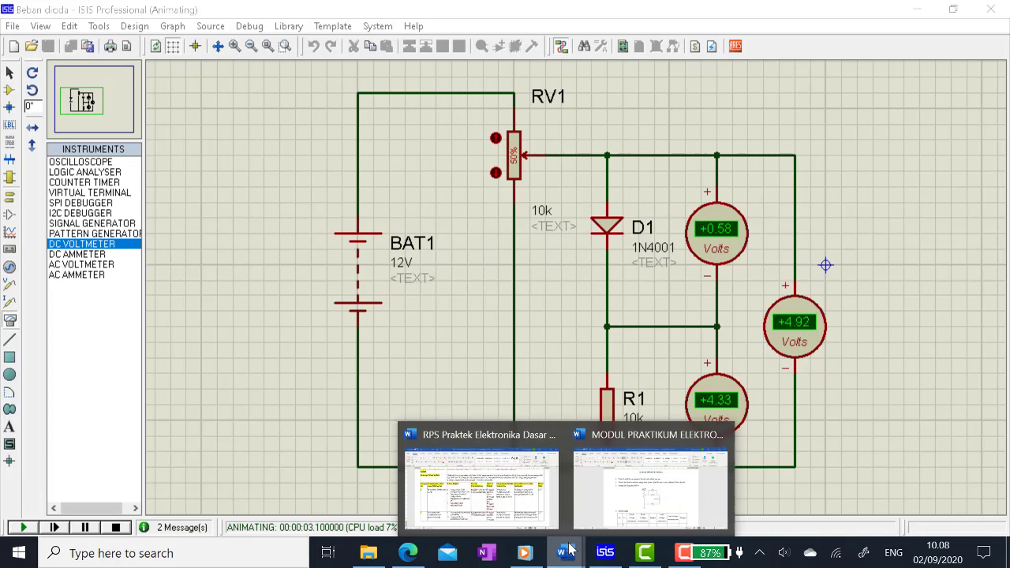
click(645, 497)
scroll(409, 235, down, 2)
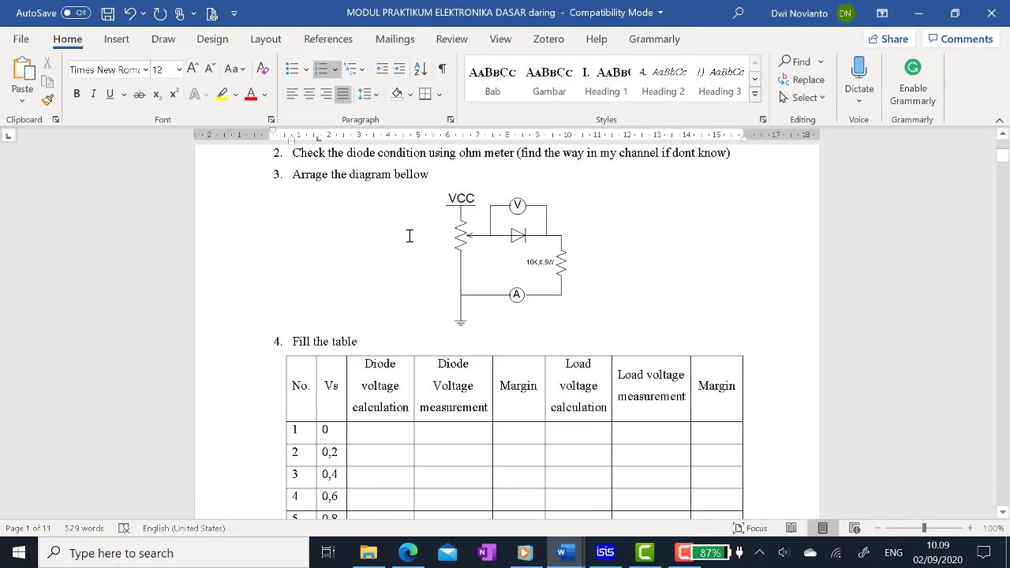
scroll(577, 306, down, 5)
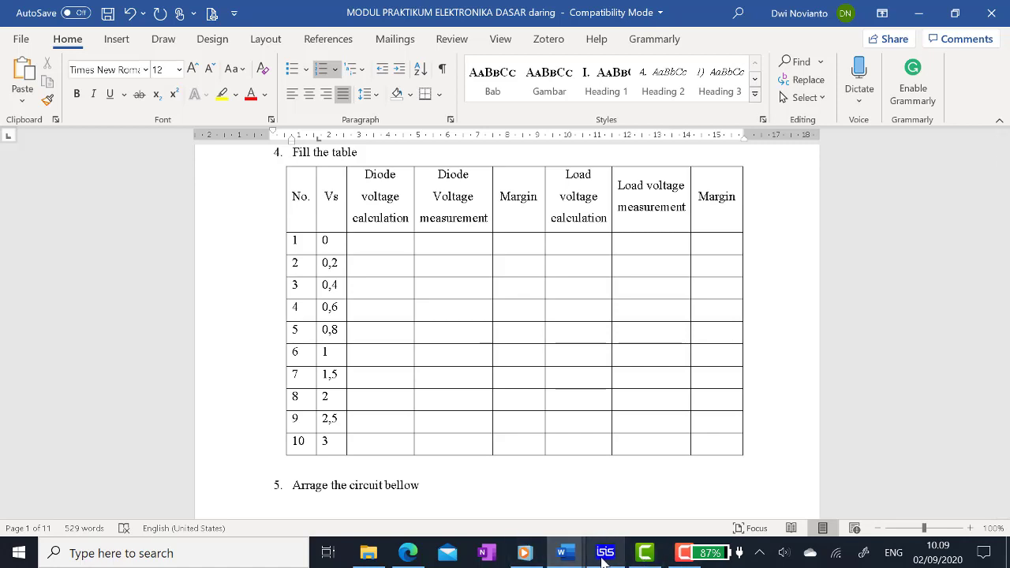
- Compare the running ISIS circuit's voltmeters with the Vs, diode voltage and load voltage columns of the Word table
click(605, 554)
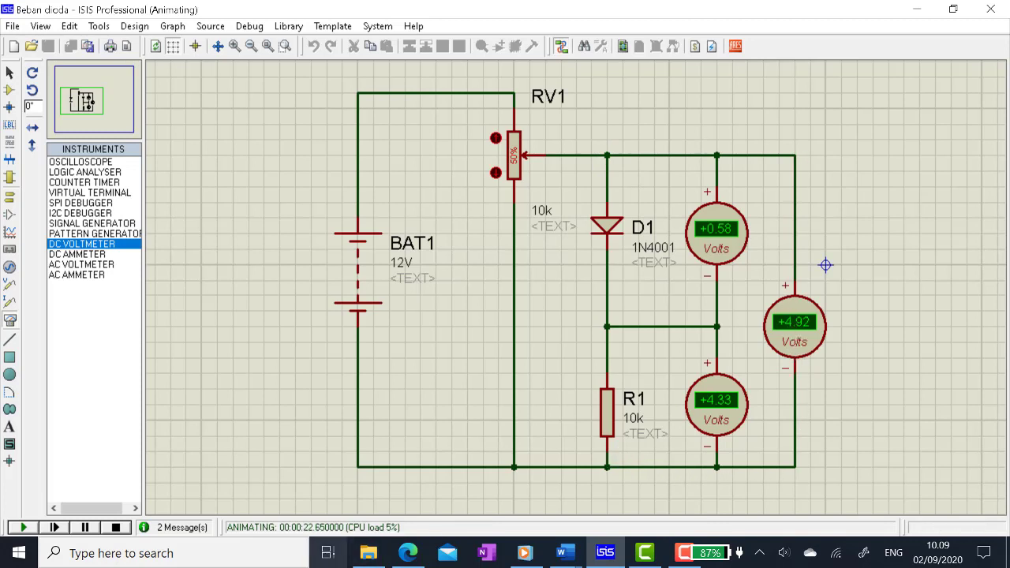
mouse_move(562, 553)
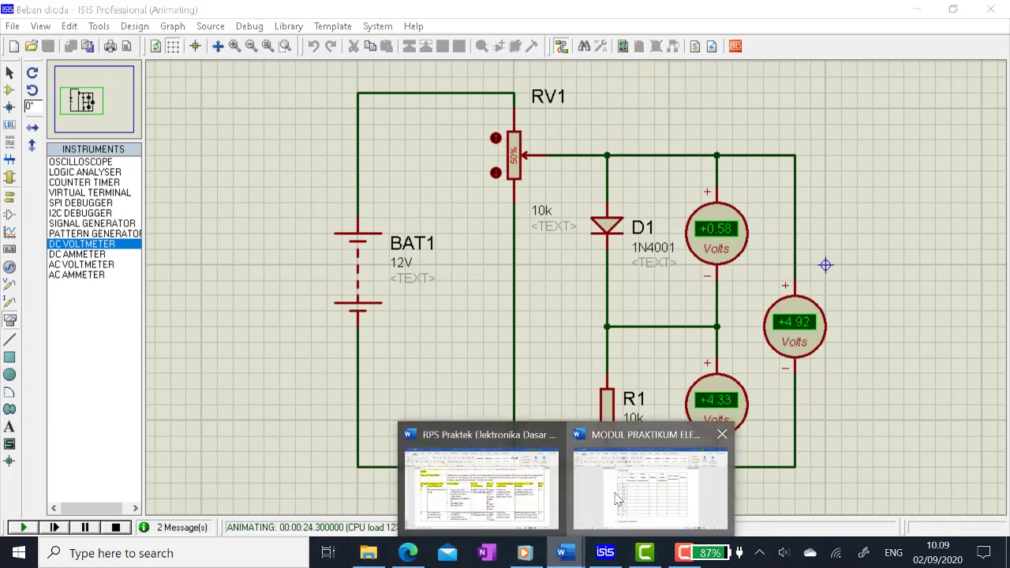
click(619, 500)
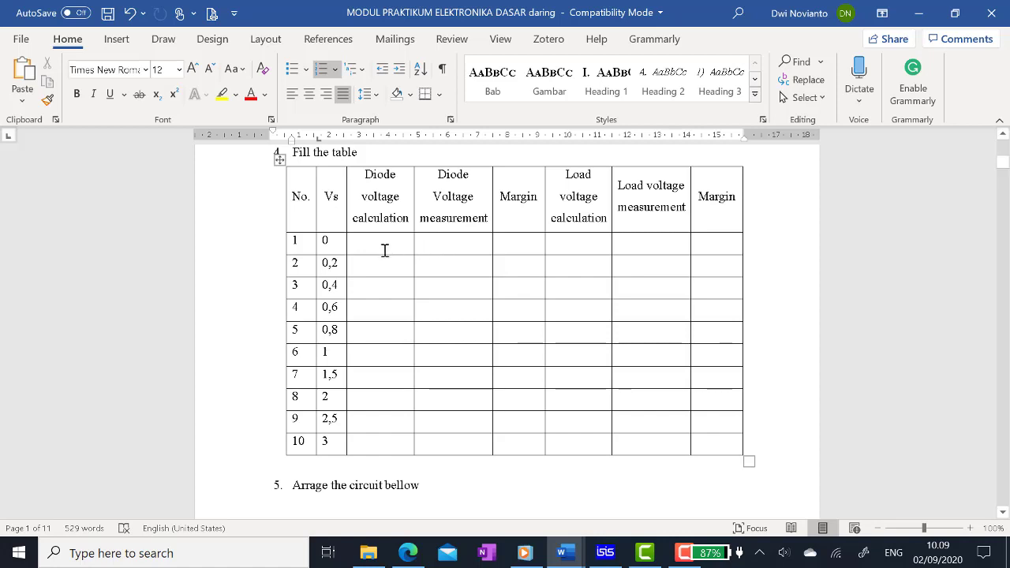
click(381, 251)
click(432, 243)
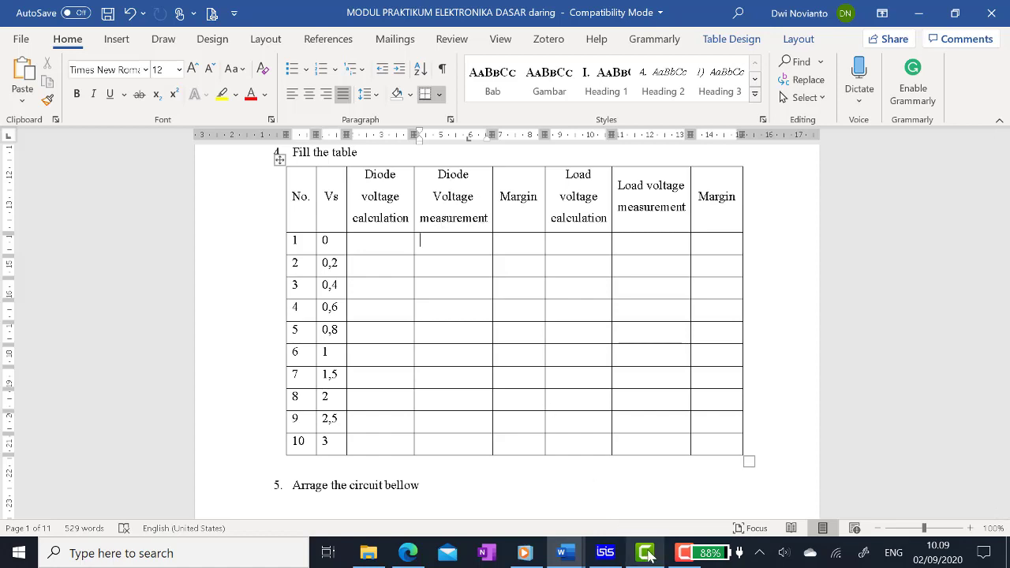
click(611, 563)
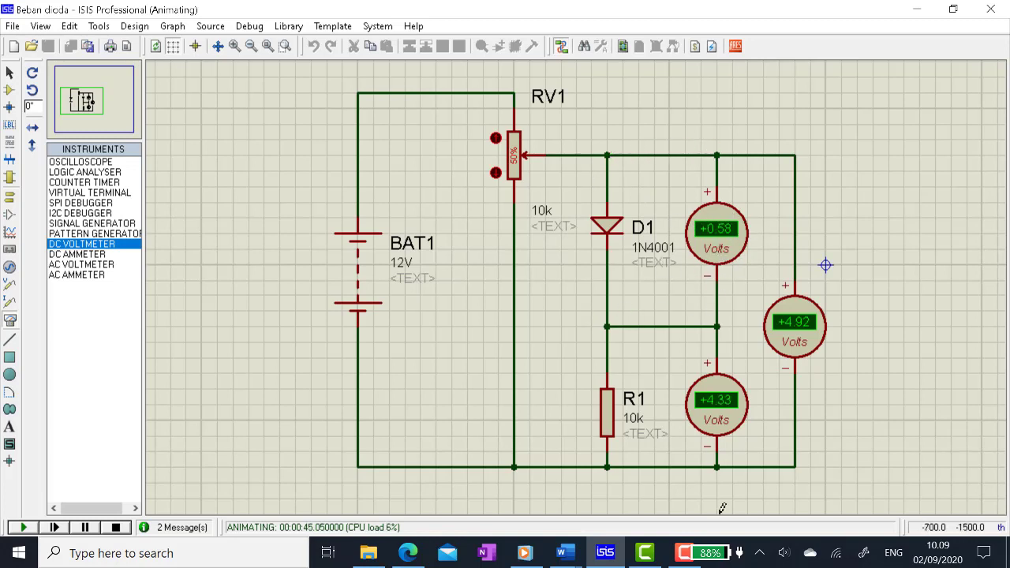
mouse_move(593, 541)
click(627, 509)
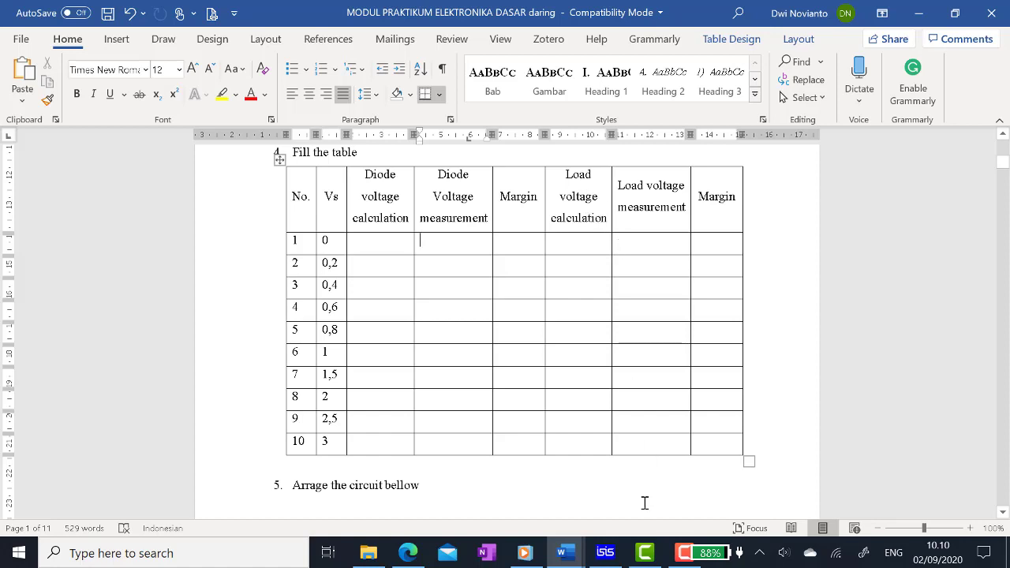
click(573, 249)
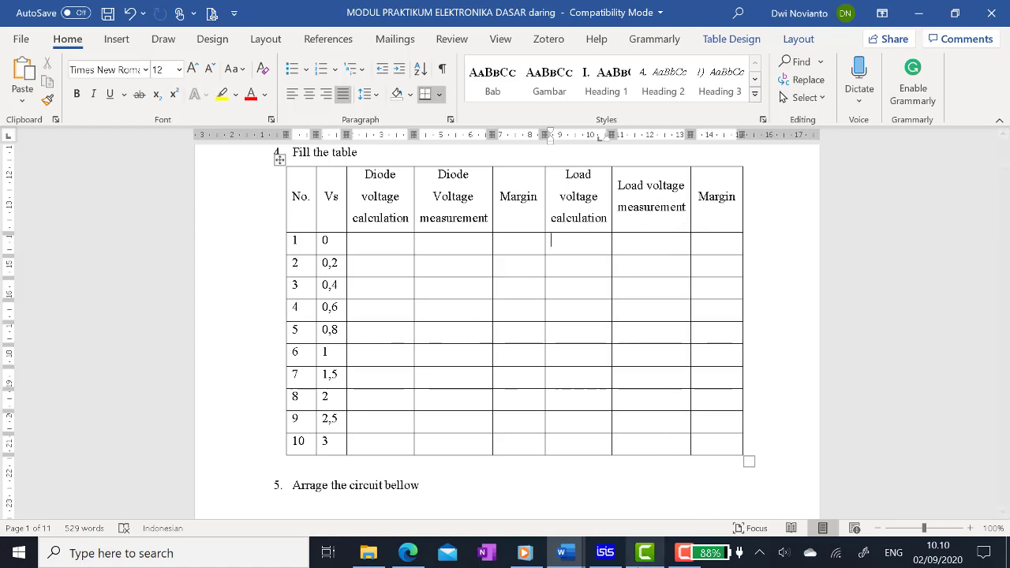
click(606, 552)
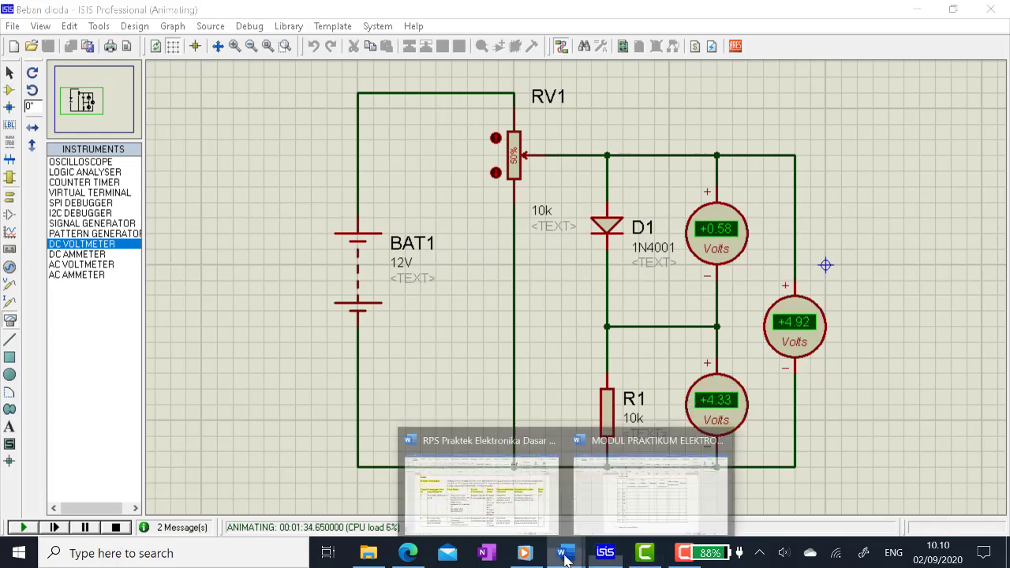
click(642, 497)
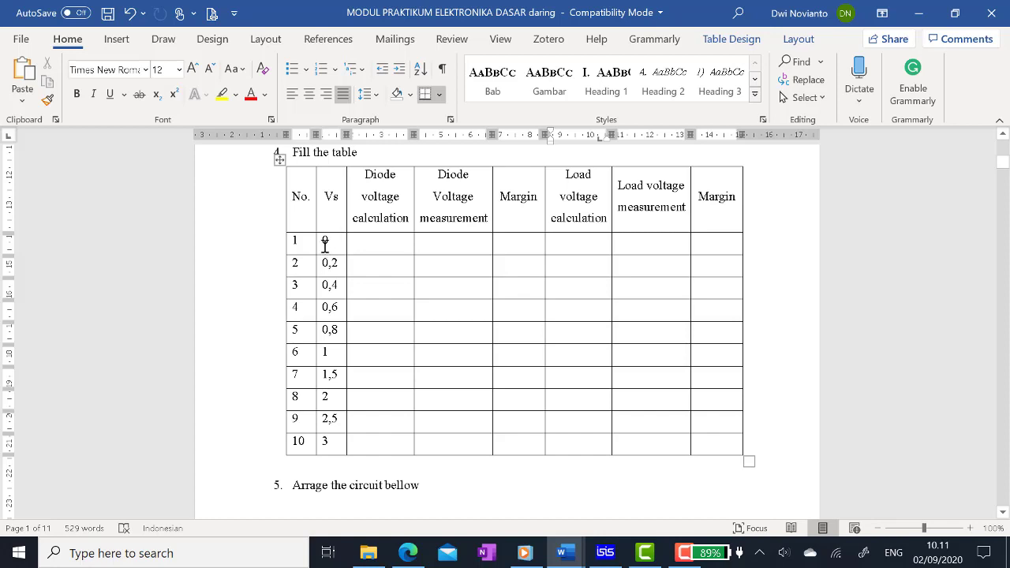
- Switch to ISIS and lower potentiometer RV1 to 0% in the running simulation for the table's first row
click(606, 553)
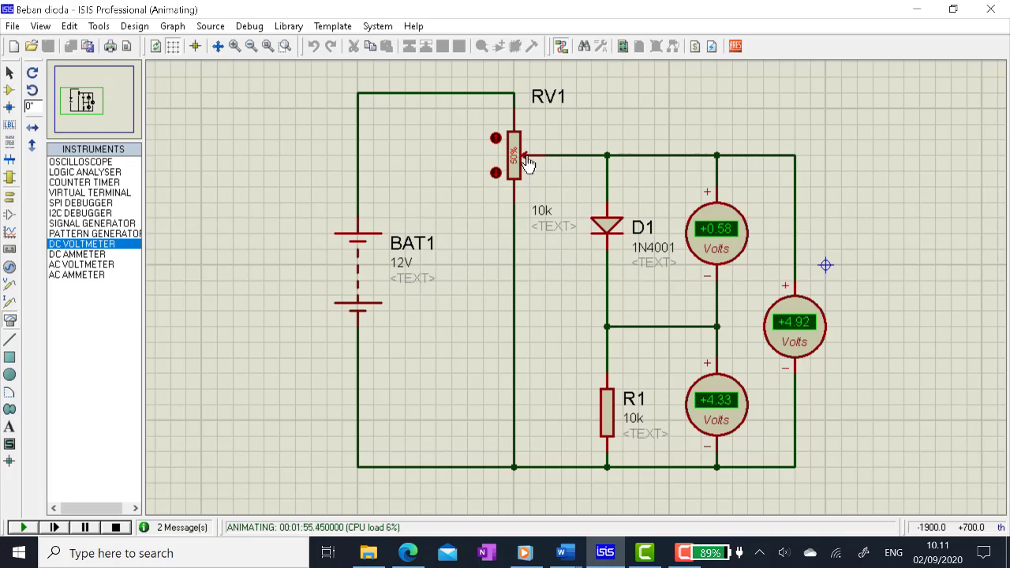
drag(528, 163, 514, 189)
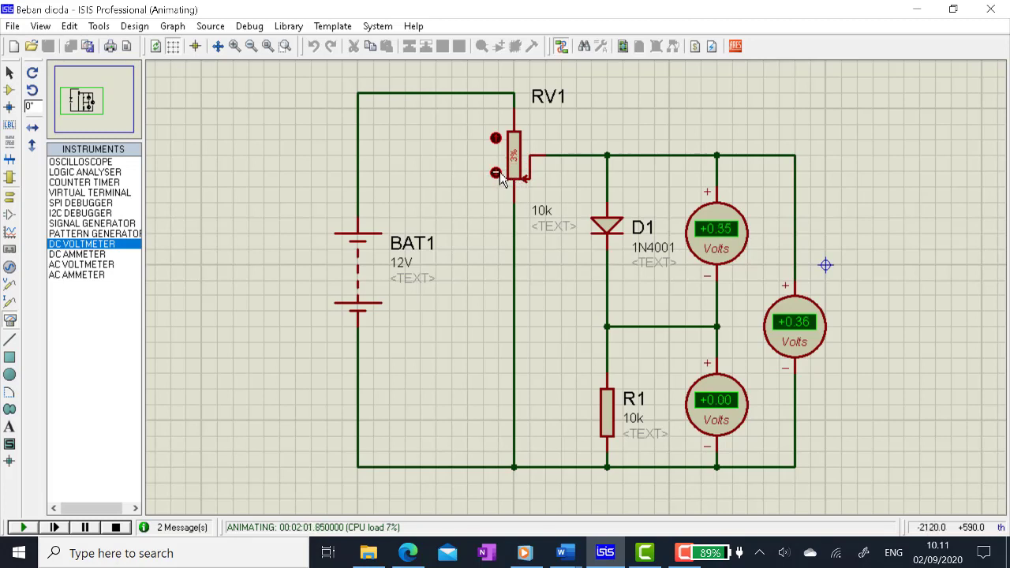
click(496, 173)
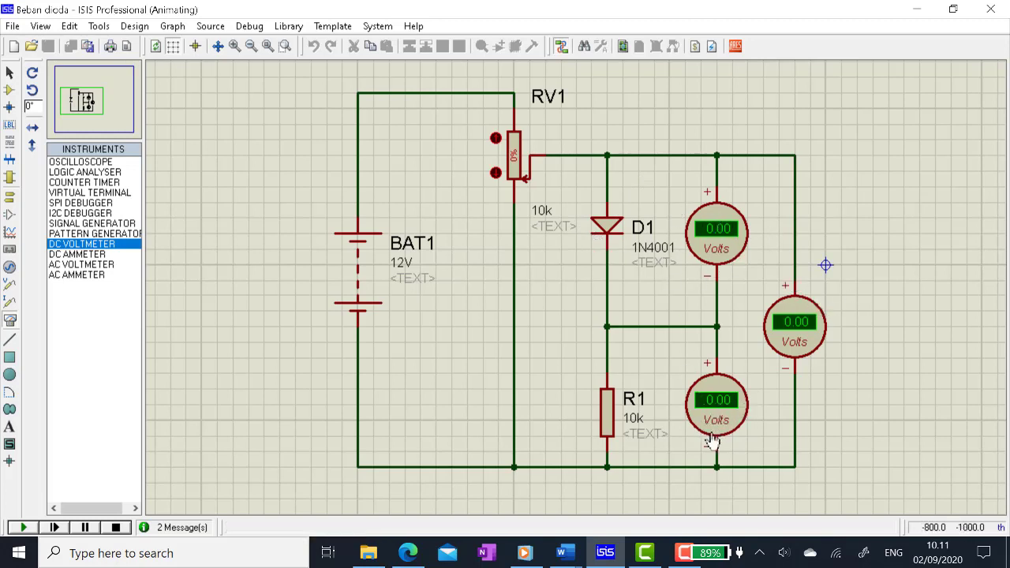
- Raise potentiometer RV1 one percent at a time to 5%, checking the three voltmeters along the way
click(495, 139)
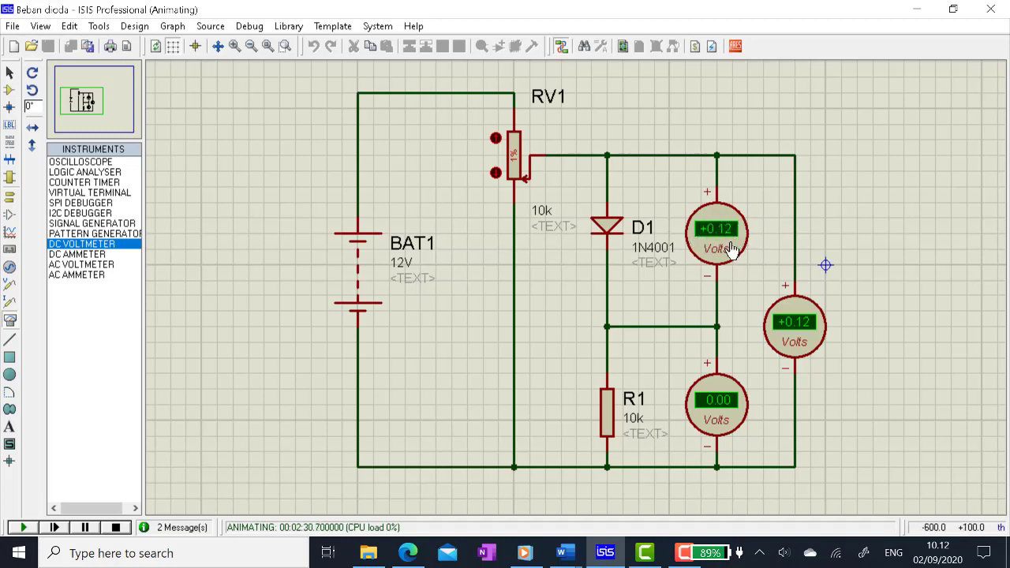
click(496, 140)
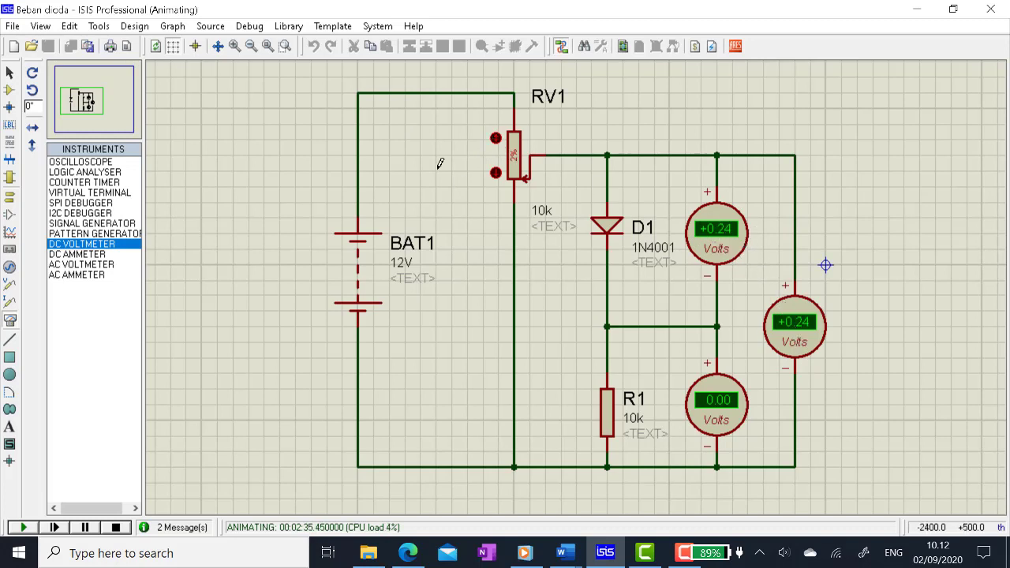
click(495, 138)
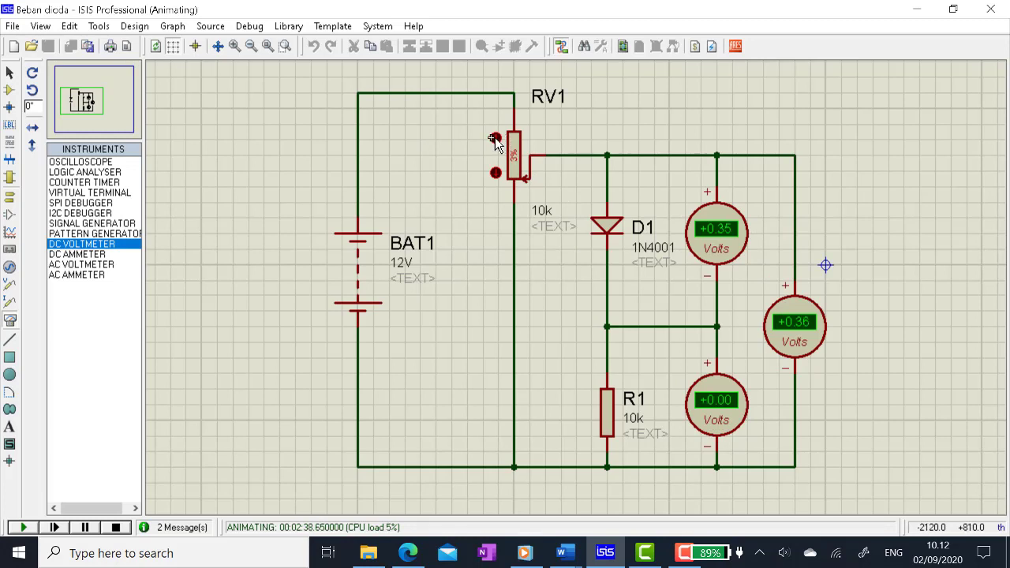
click(495, 138)
click(495, 139)
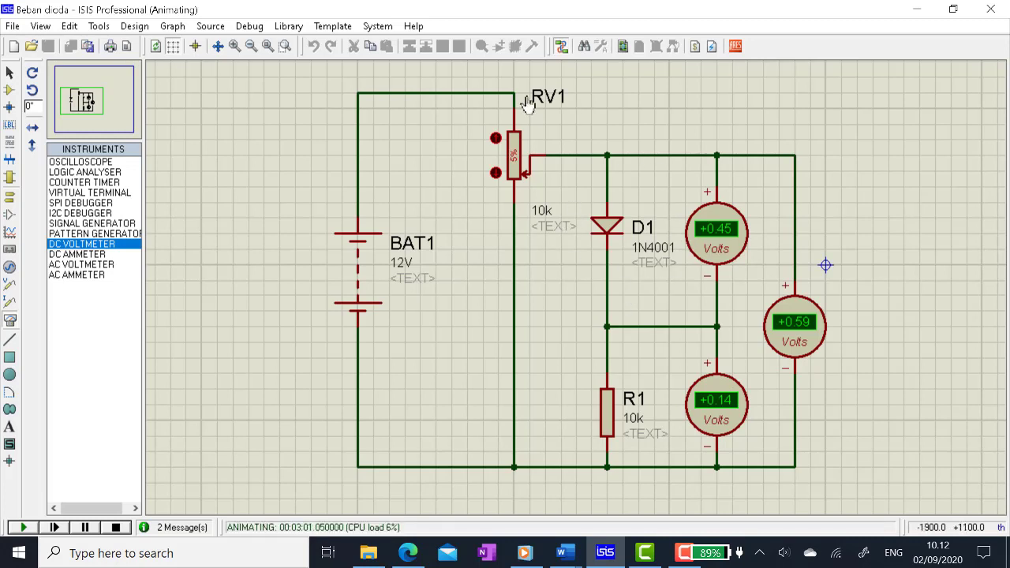
- Raise potentiometer RV1 further to 16% and check the source, diode and load voltmeters
click(494, 137)
click(494, 138)
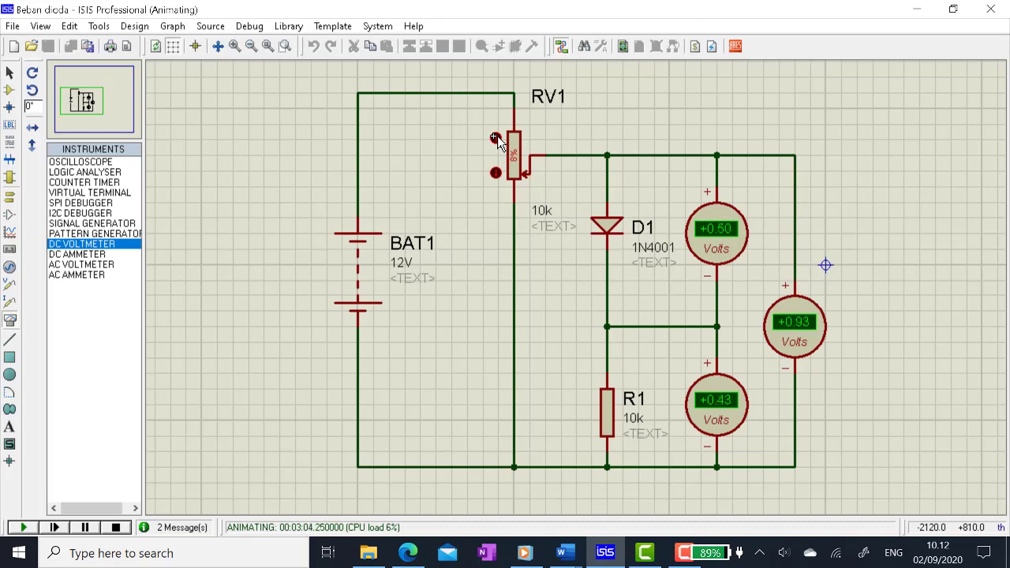
click(494, 138)
click(494, 137)
click(494, 137)
click(494, 137)
click(494, 137)
click(494, 137)
click(494, 137)
click(494, 138)
click(496, 137)
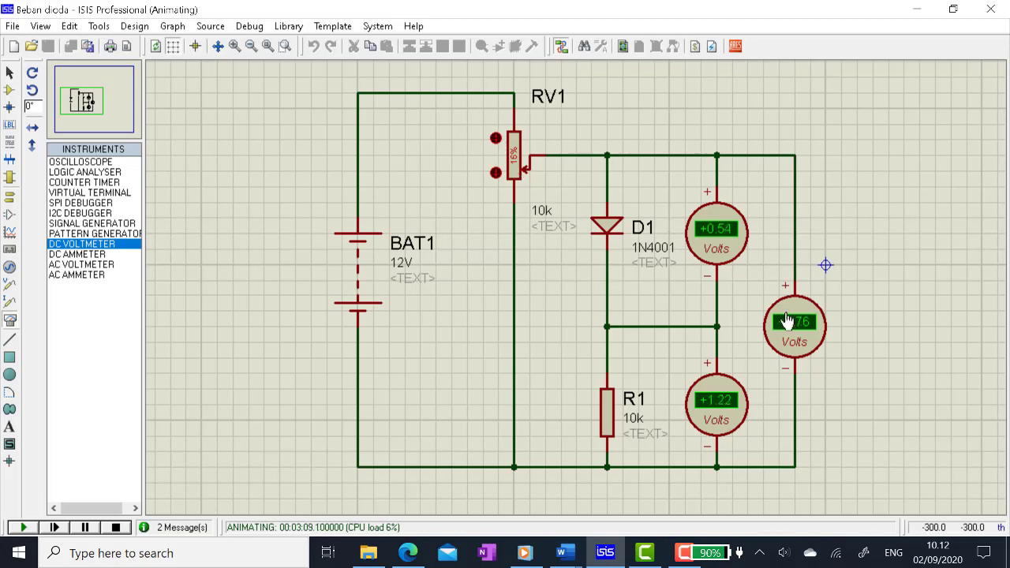
- Switch to the Word module and compare the forward diode circuit of item 3 with the reversed diode circuit of item 5
mouse_move(562, 552)
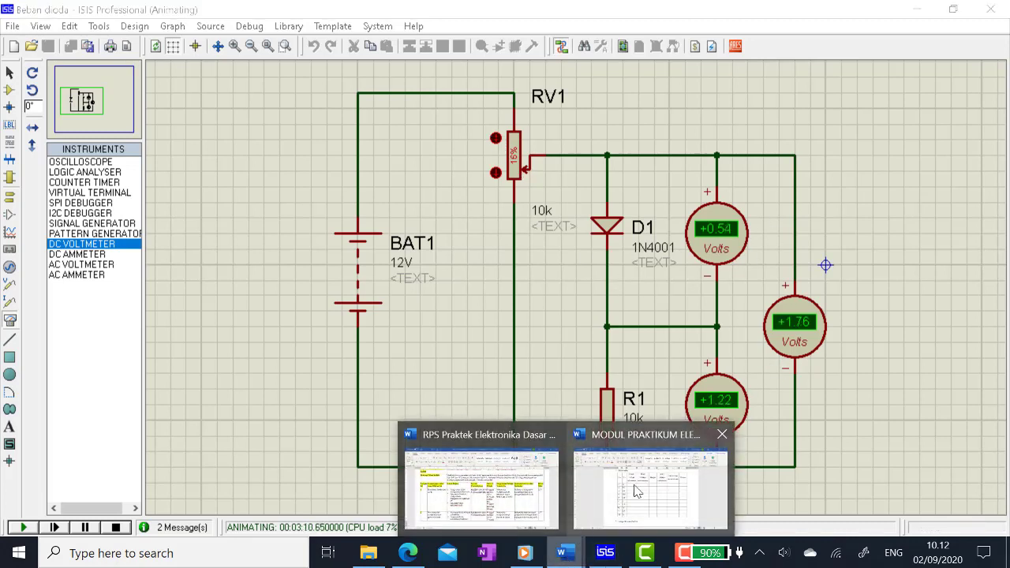
click(638, 491)
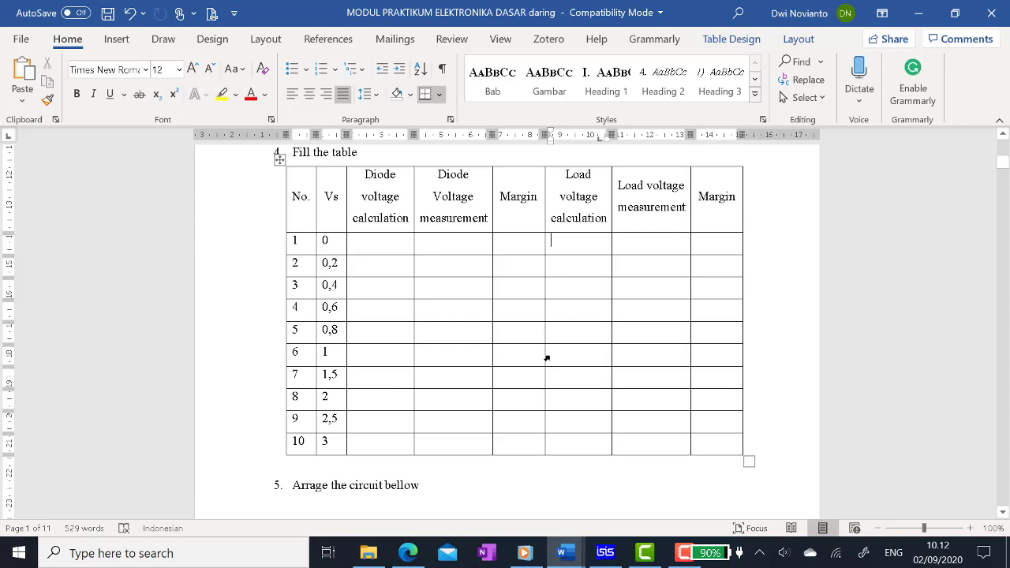
scroll(546, 359, down, 5)
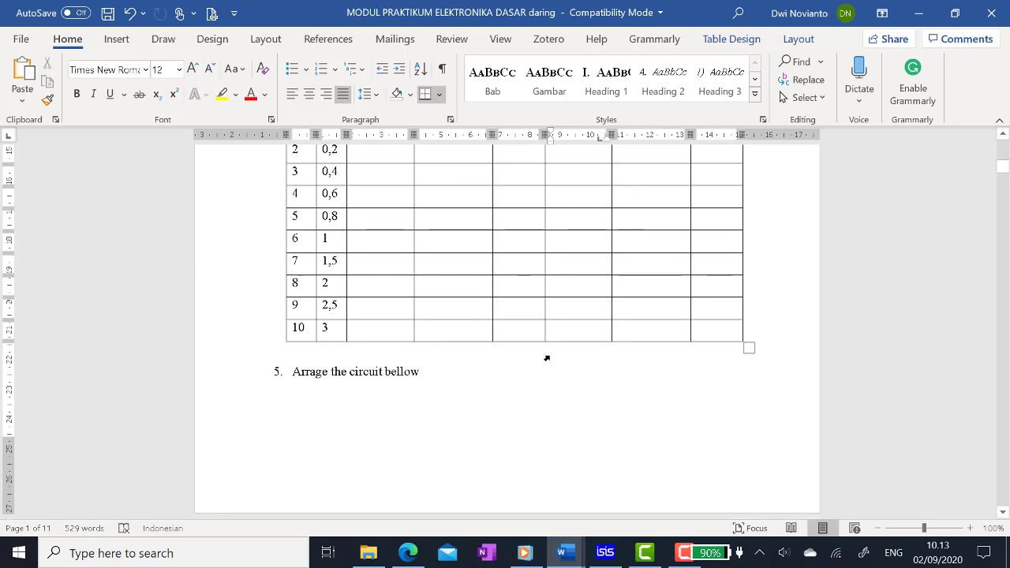
scroll(551, 357, down, 5)
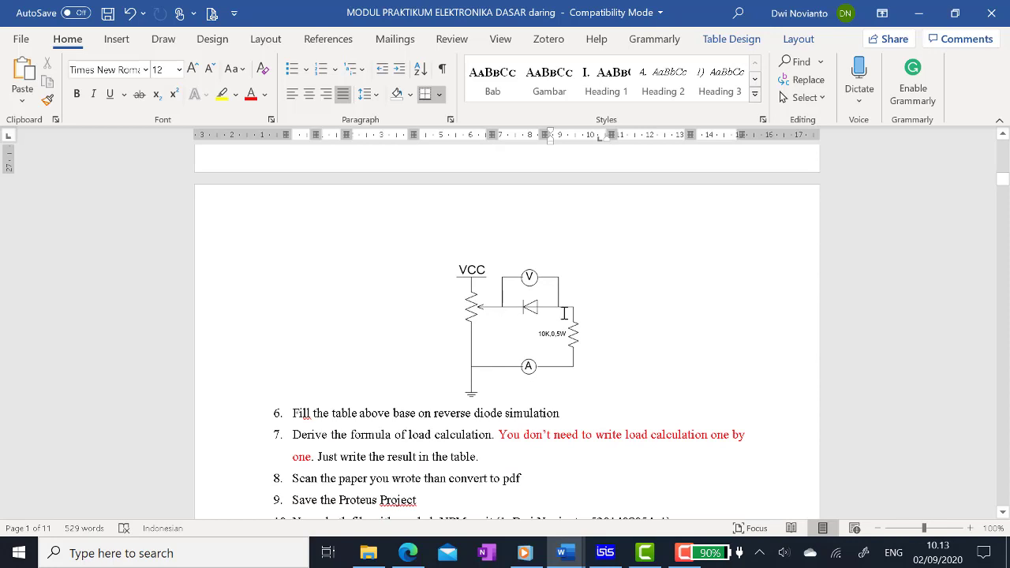
scroll(565, 313, up, 15)
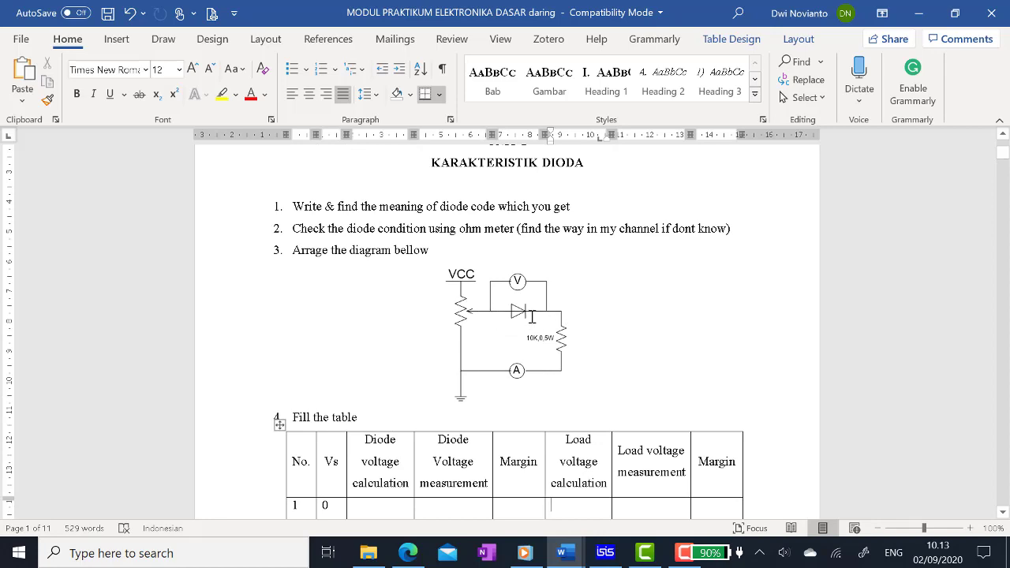
scroll(545, 347, down, 15)
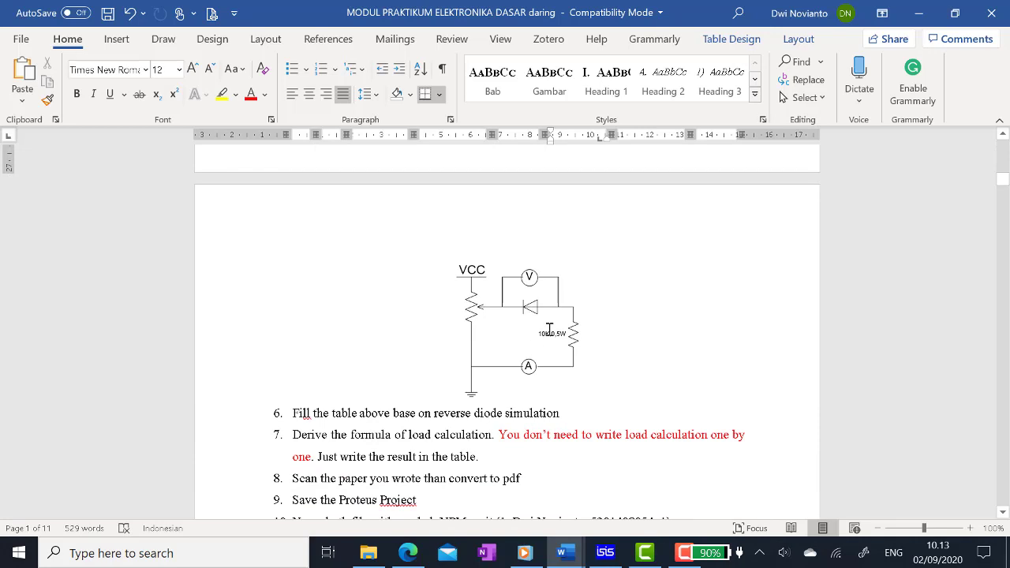
scroll(549, 329, up, 8)
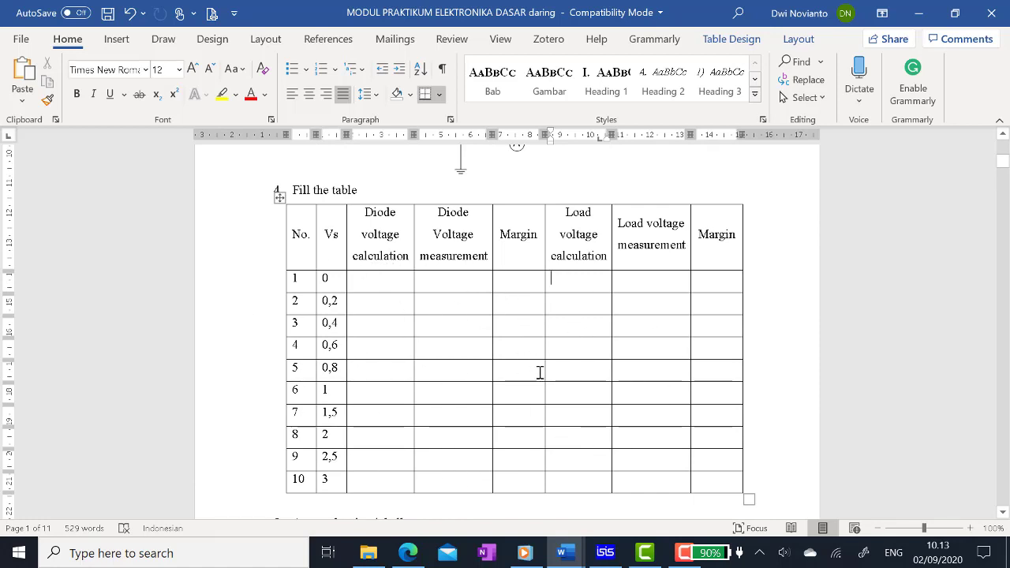
- Review the measurement table of item 4 and the remaining reverse-diode, calculation and submission instructions in items 6 to 11
scroll(540, 374, up, 3)
scroll(537, 472, down, 10)
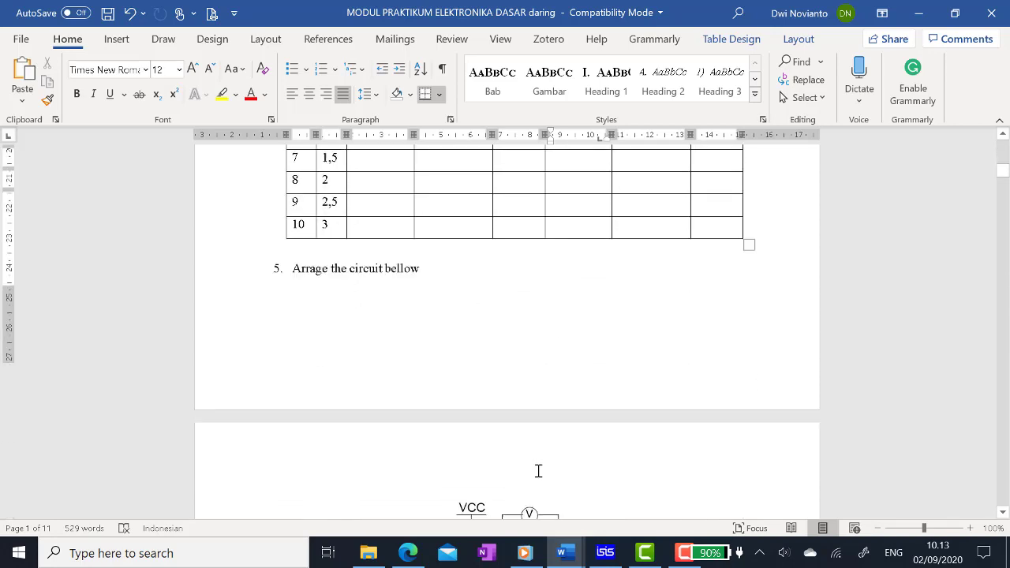
scroll(540, 406, up, 4)
scroll(540, 406, up, 4)
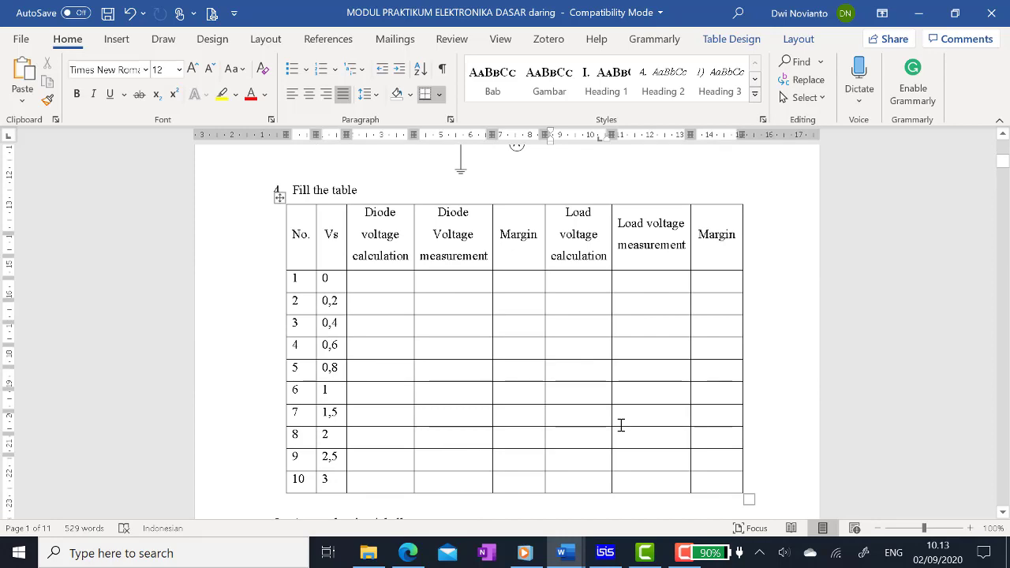
scroll(621, 424, down, 10)
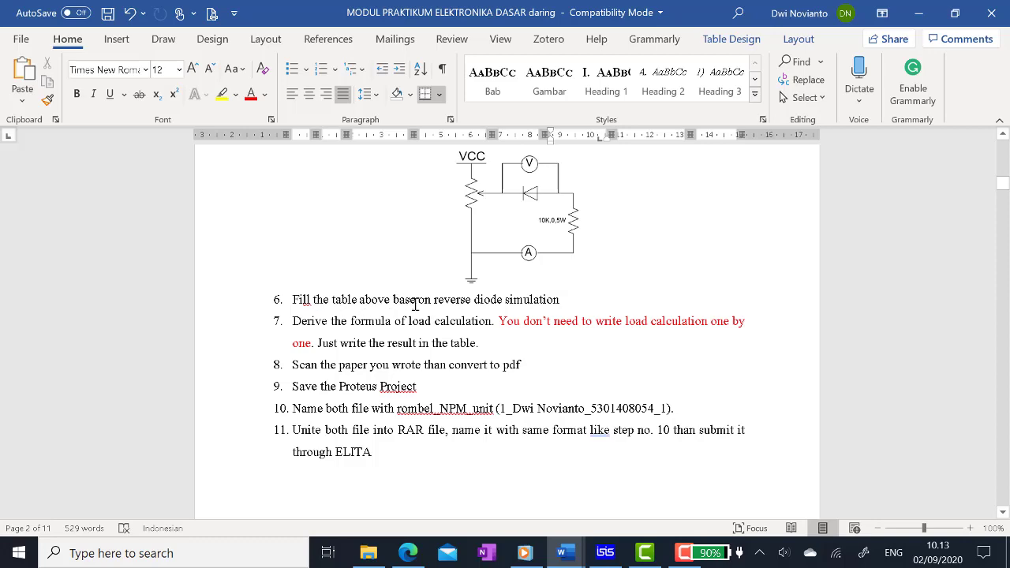
scroll(569, 297, up, 3)
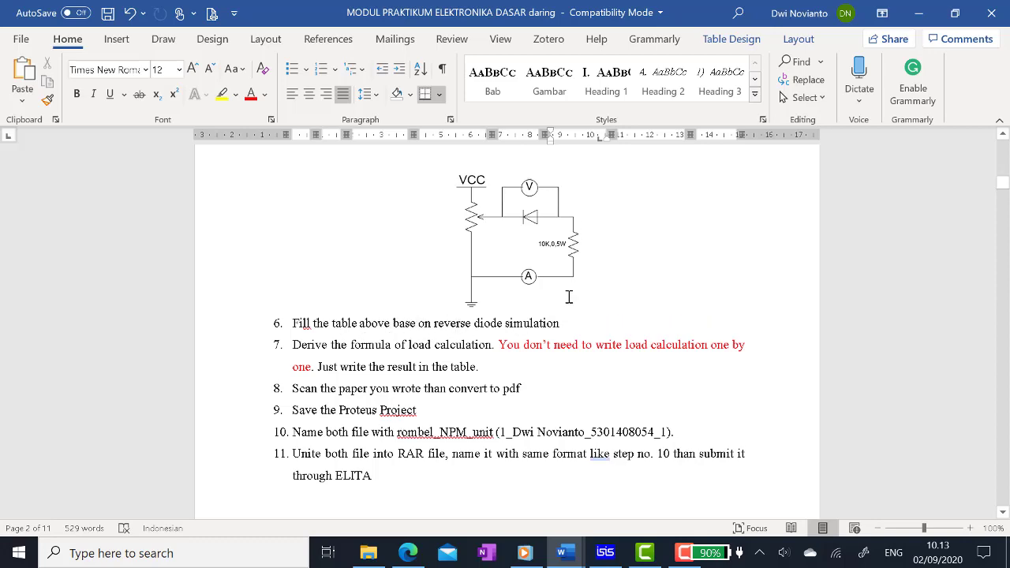
scroll(541, 380, down, 2)
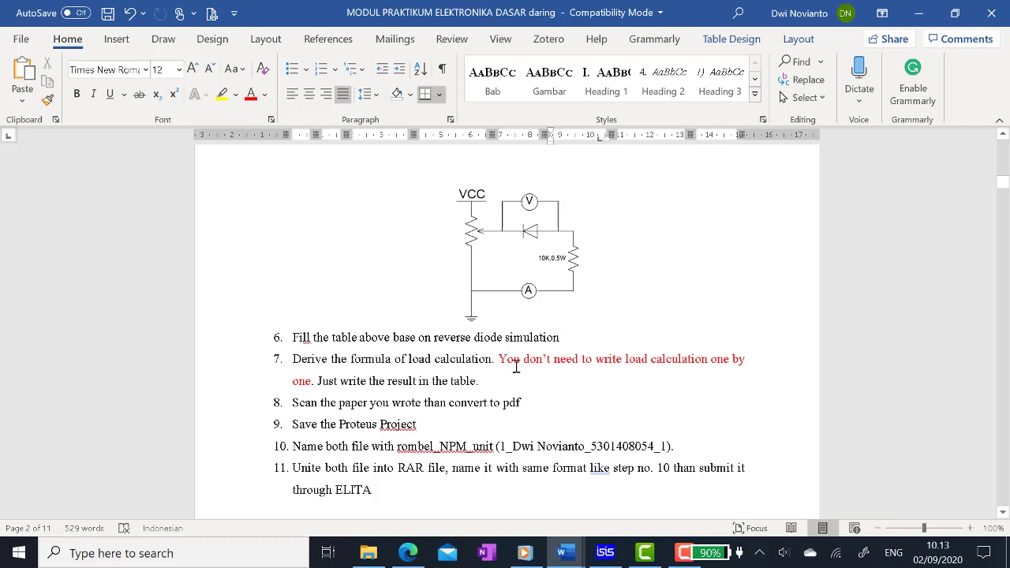
scroll(552, 361, up, 15)
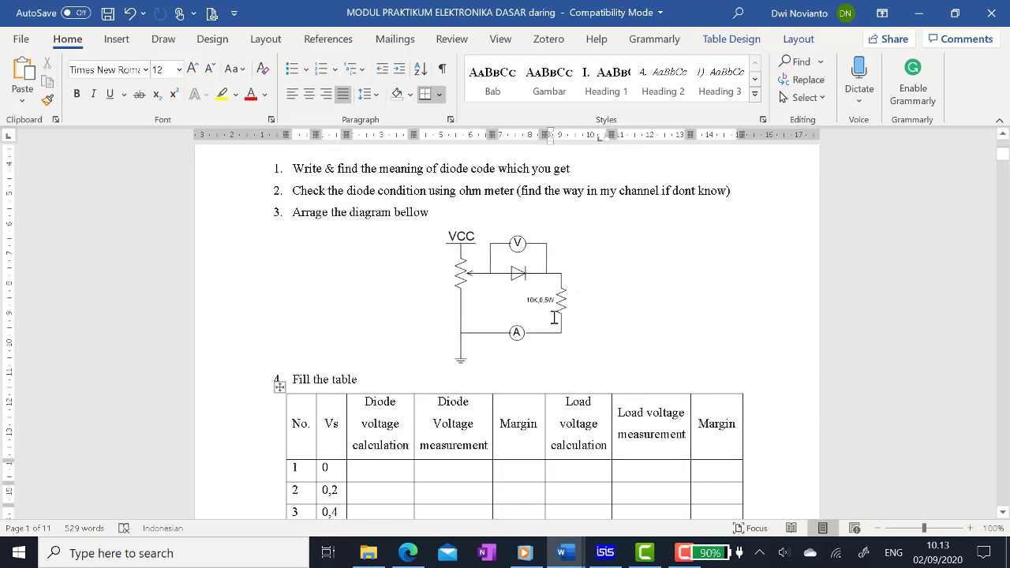
- Compare the forward and reverse diode circuits in the module and reread the measurement table and items 6 to 11
scroll(572, 388, down, 15)
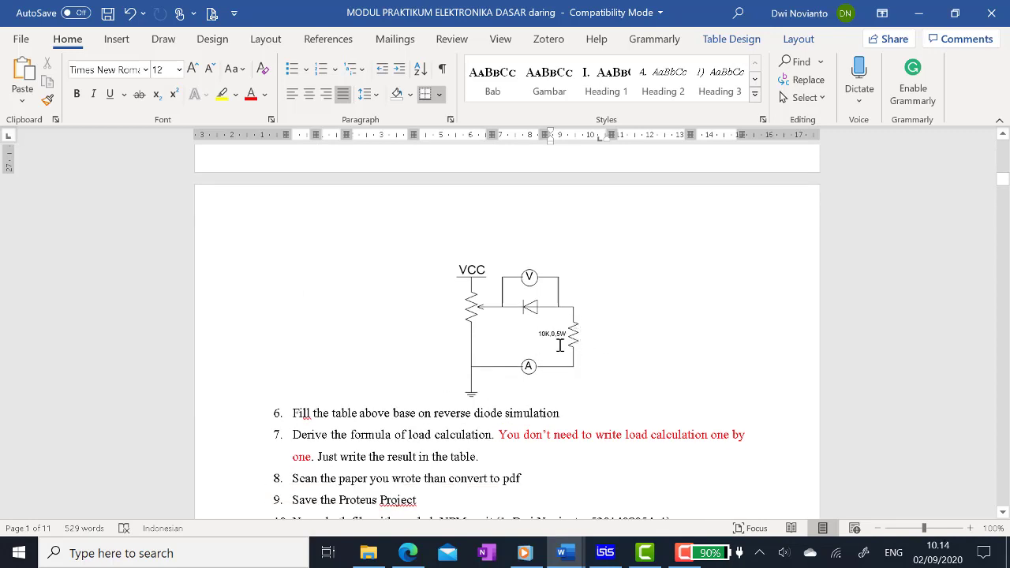
scroll(590, 392, down, 3)
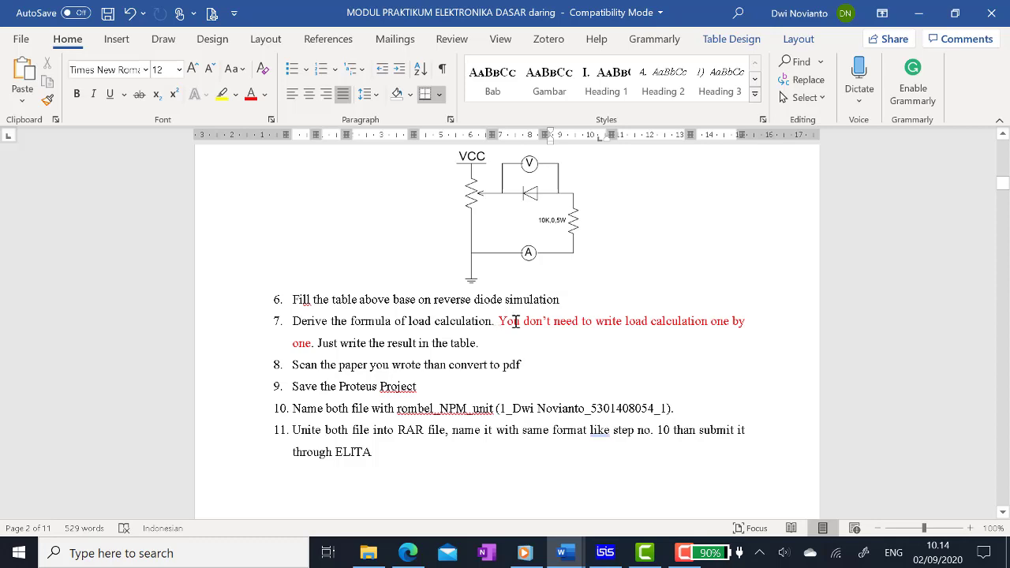
scroll(500, 333, up, 10)
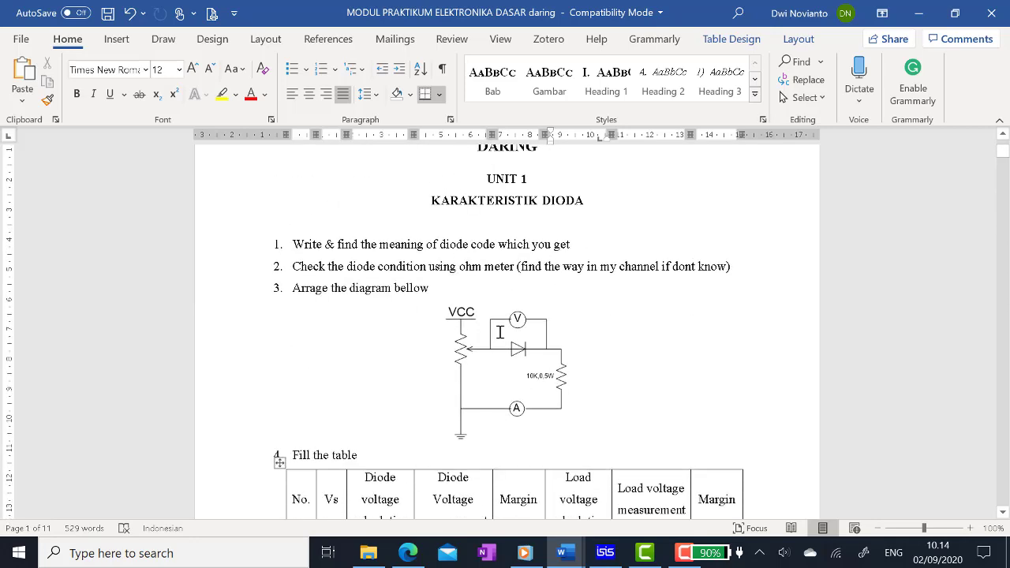
scroll(505, 331, down, 7)
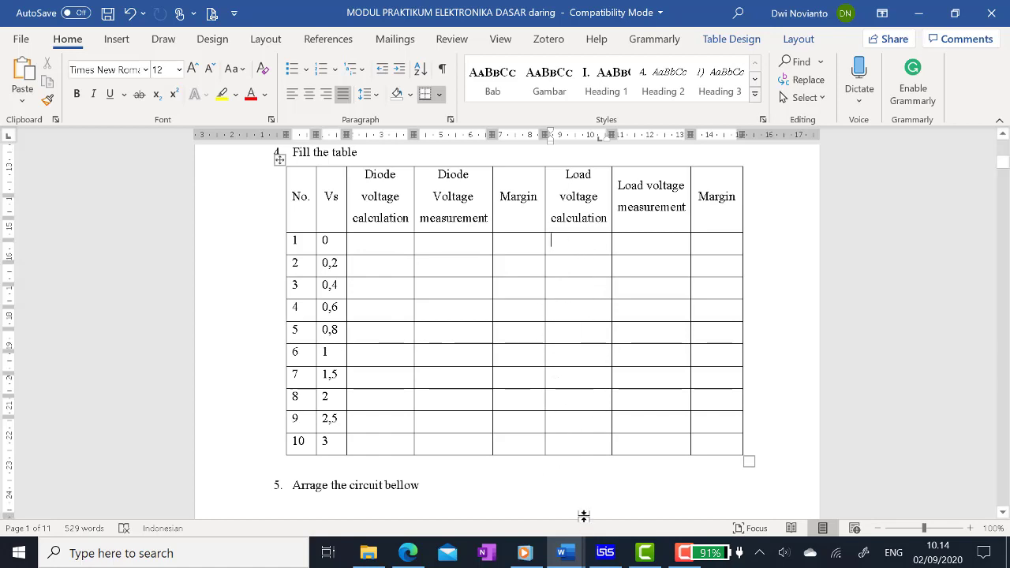
scroll(575, 419, down, 6)
scroll(574, 422, down, 5)
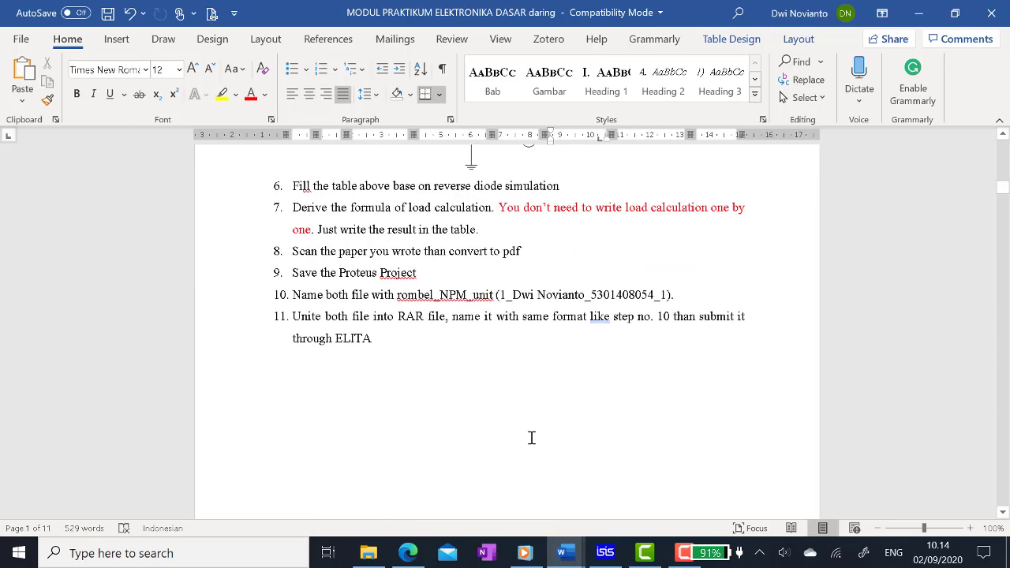
scroll(545, 446, up, 2)
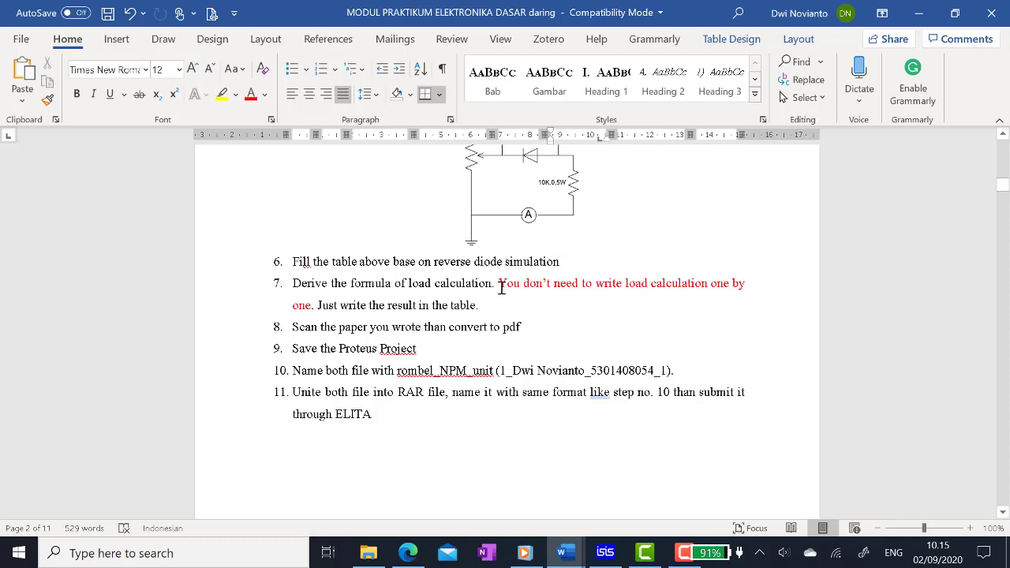
- Read item 7 on deriving the load calculation formula, along with the scanning, saving and naming instructions in items 8 to 10
drag(501, 287, 541, 289)
click(620, 305)
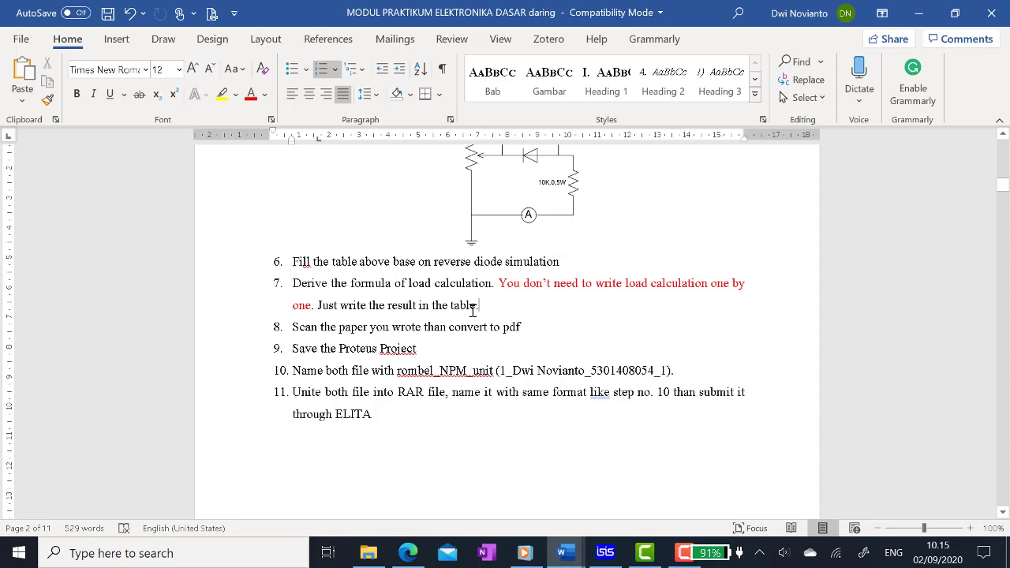
scroll(505, 308, up, 2)
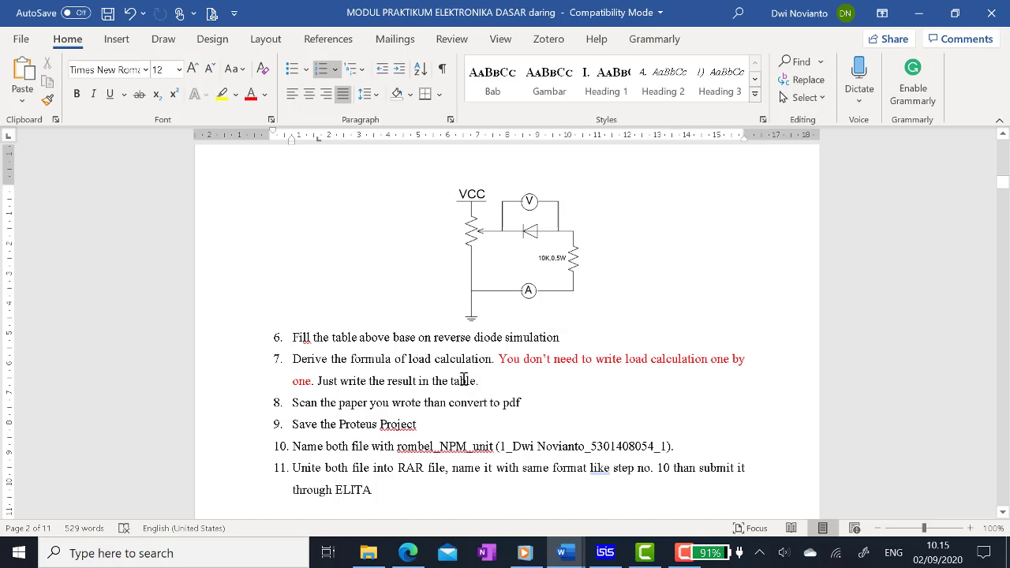
scroll(464, 381, down, 2)
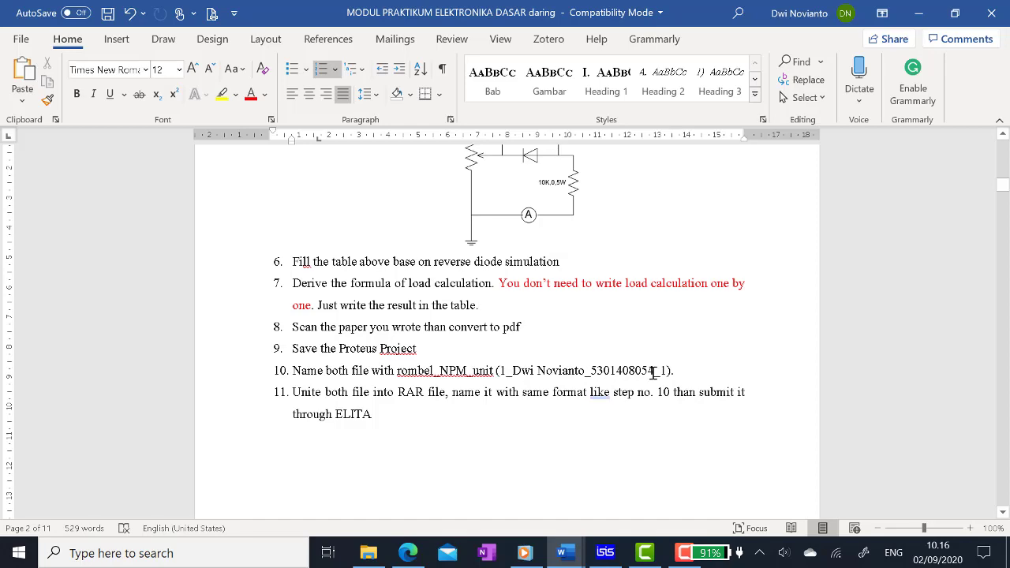
- Look up the unit number for the file name in the module's UNIT 1 heading
scroll(666, 377, up, 15)
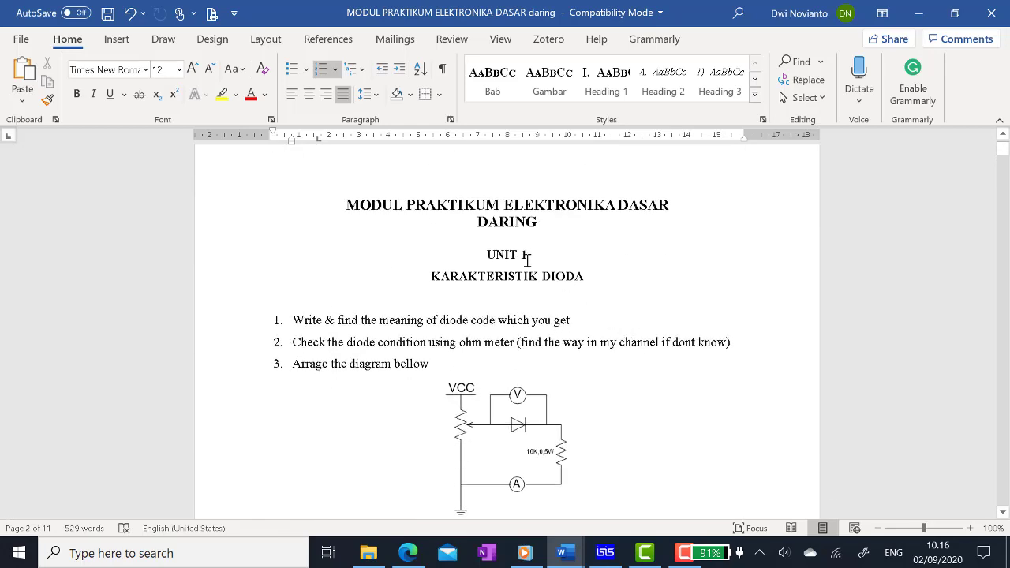
drag(491, 255, 531, 254)
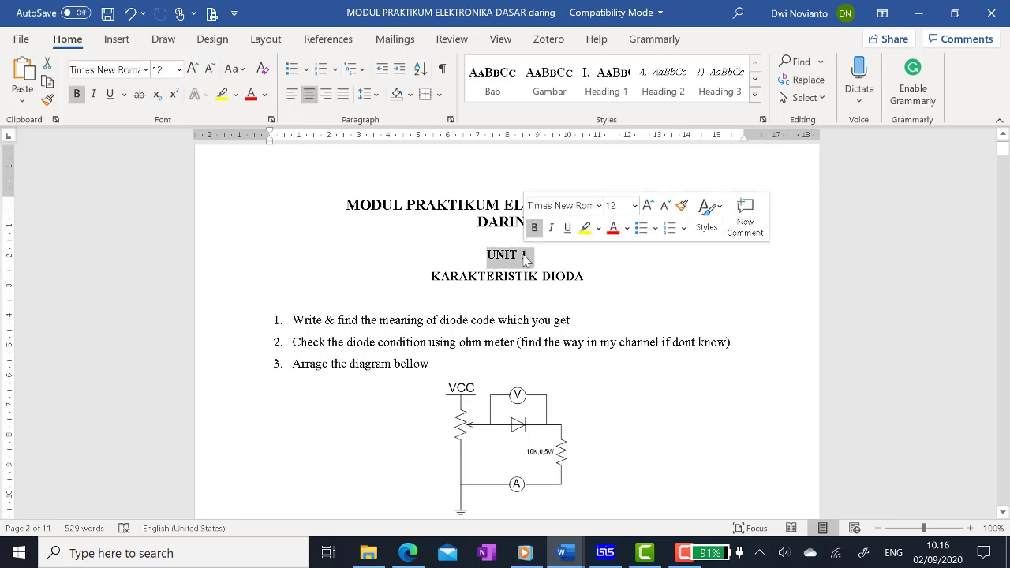
click(588, 342)
scroll(588, 341, down, 15)
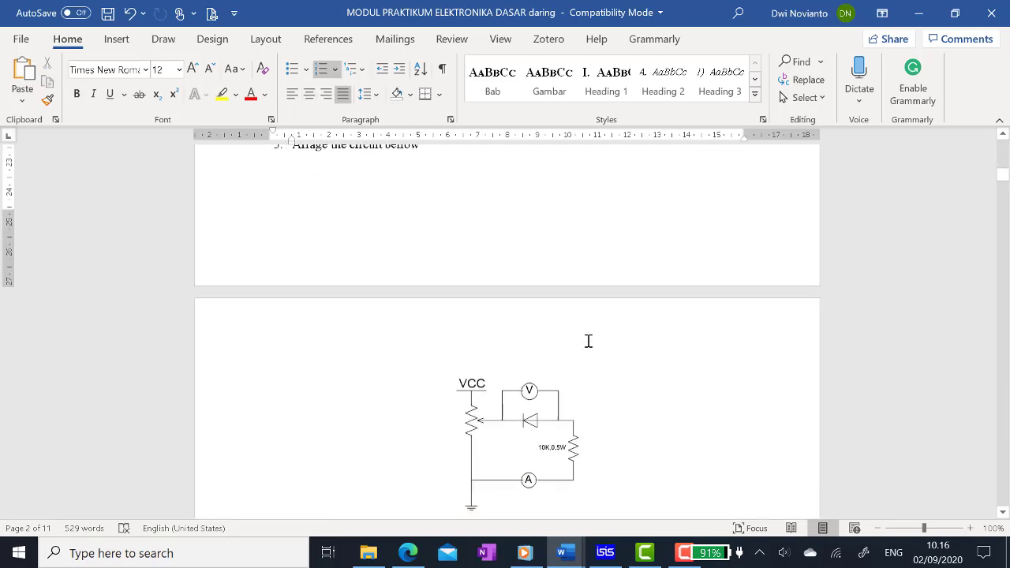
- Examine the rombel_NPM_unit naming format in item 10 and the RAR submission through ELITA in item 11
scroll(580, 355, up, 2)
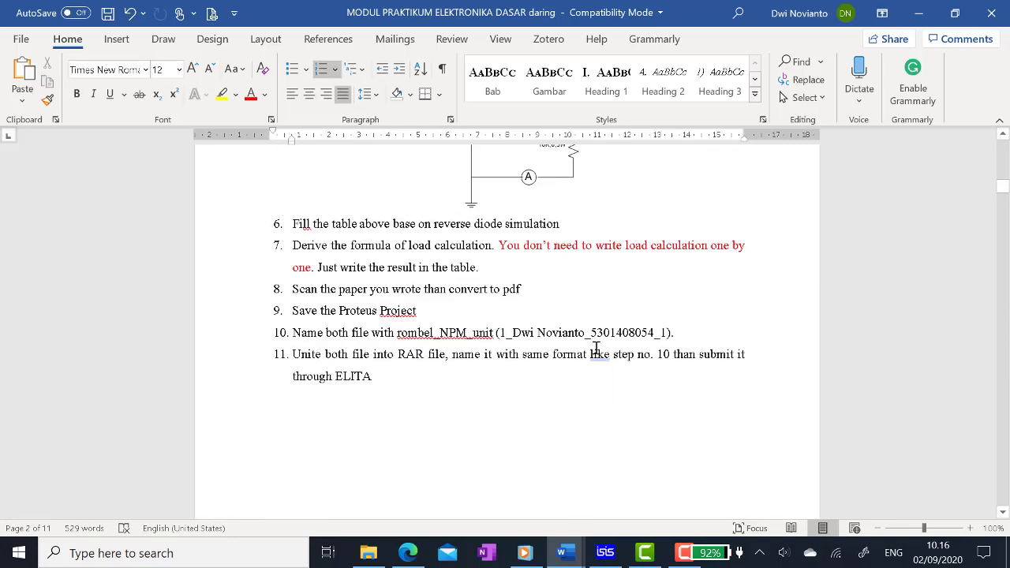
click(289, 396)
drag(397, 333, 495, 333)
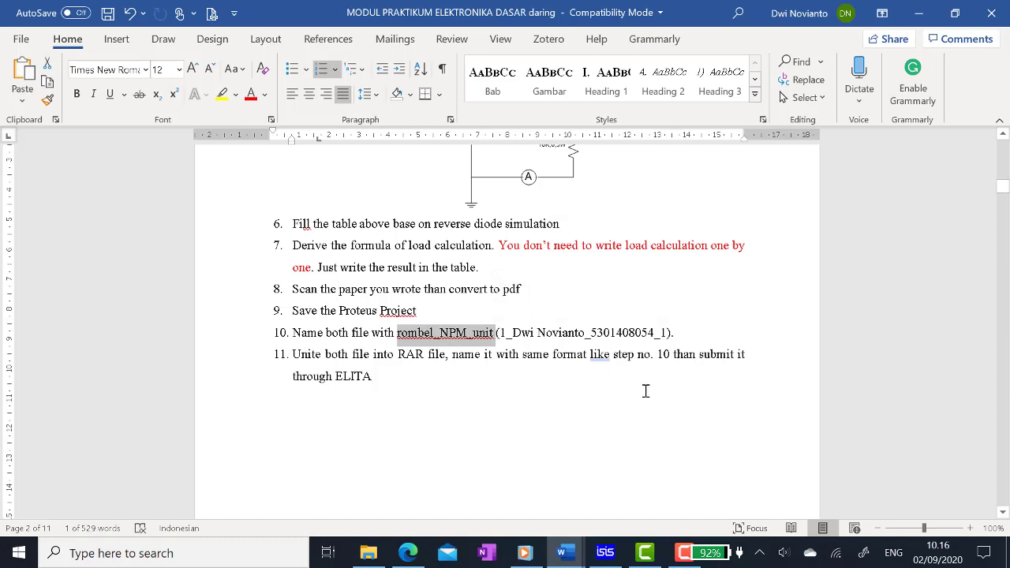
click(641, 356)
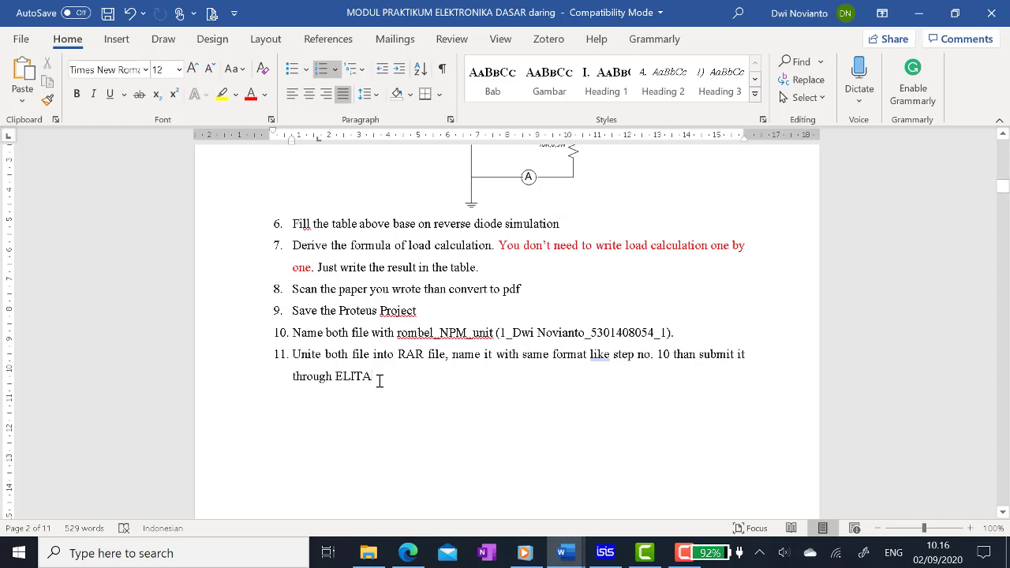
click(425, 392)
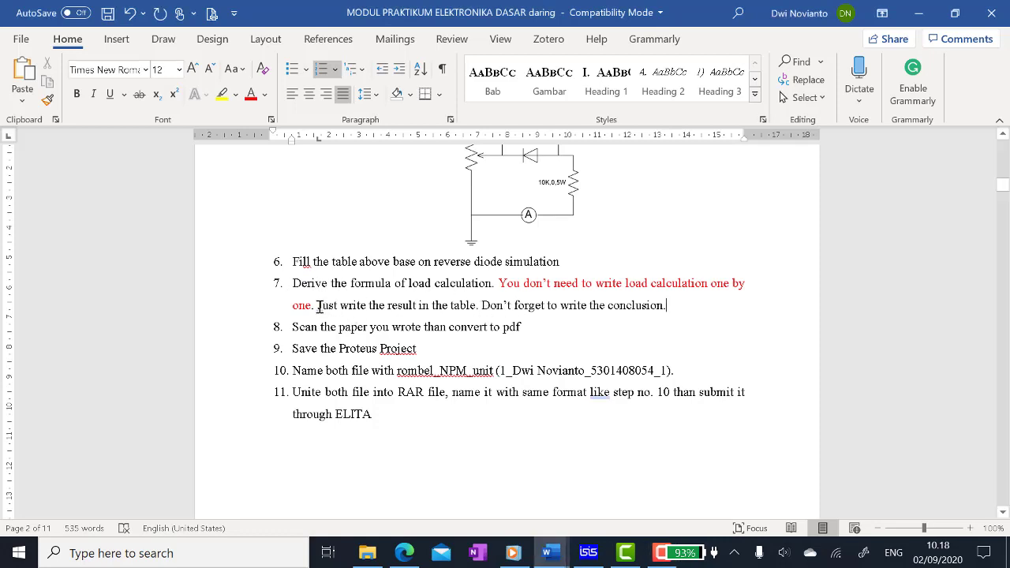
- Highlight item 7's sentences about writing the result in the table and writing the conclusion, one at a time
click(318, 305)
drag(318, 305, 483, 306)
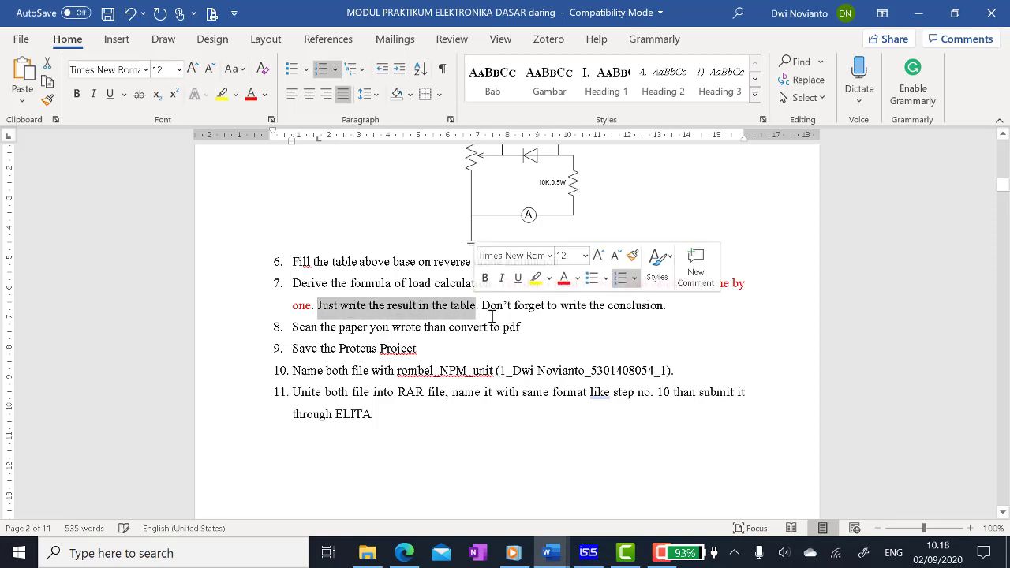
click(655, 322)
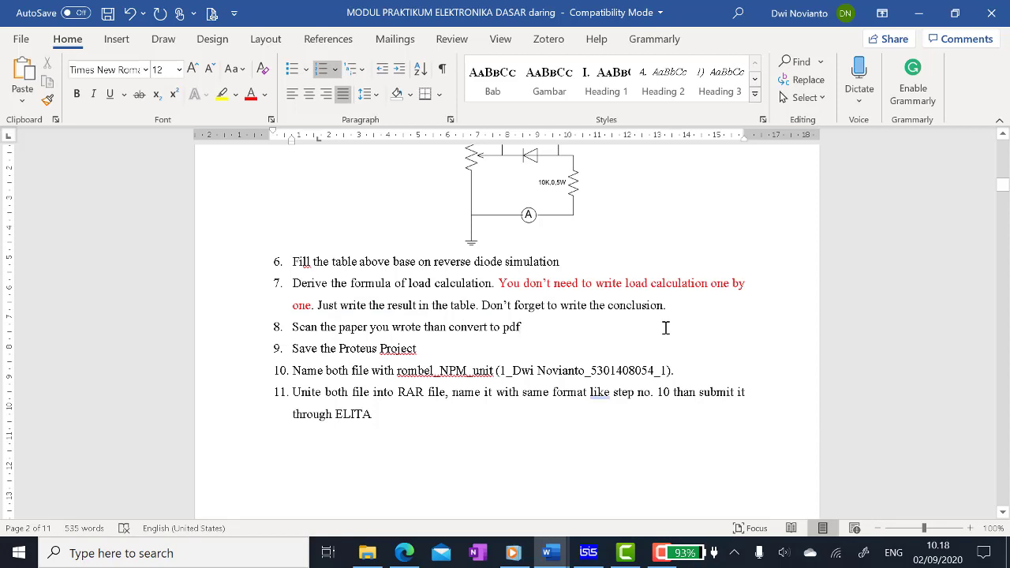
drag(483, 305, 644, 309)
click(684, 309)
scroll(676, 310, up, 2)
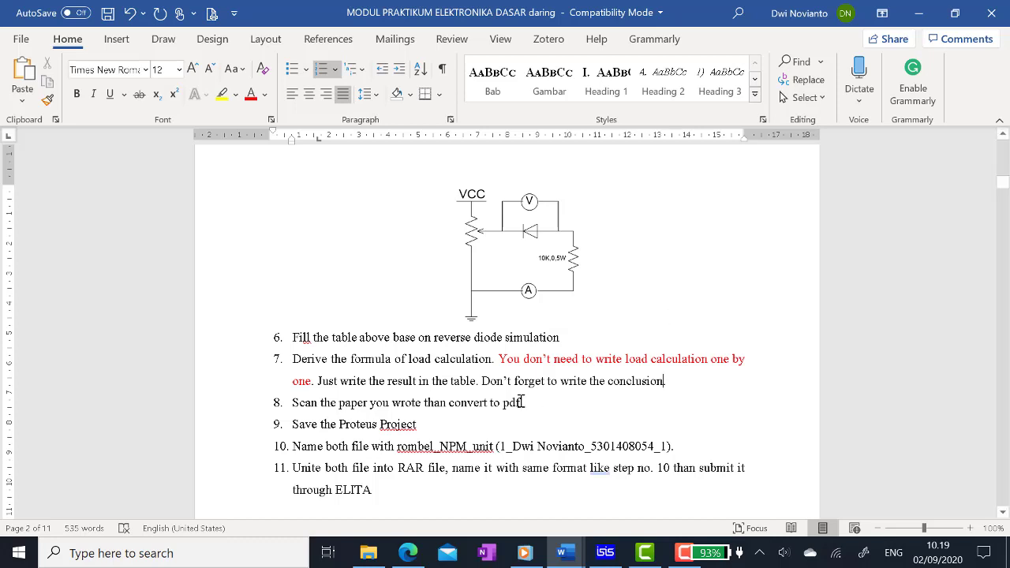
drag(483, 381, 638, 391)
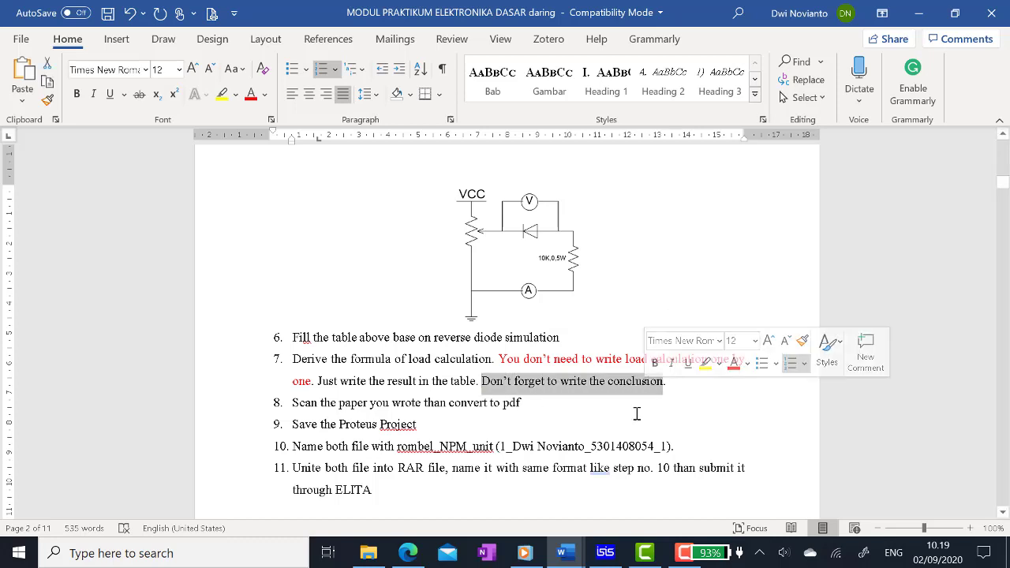
click(573, 412)
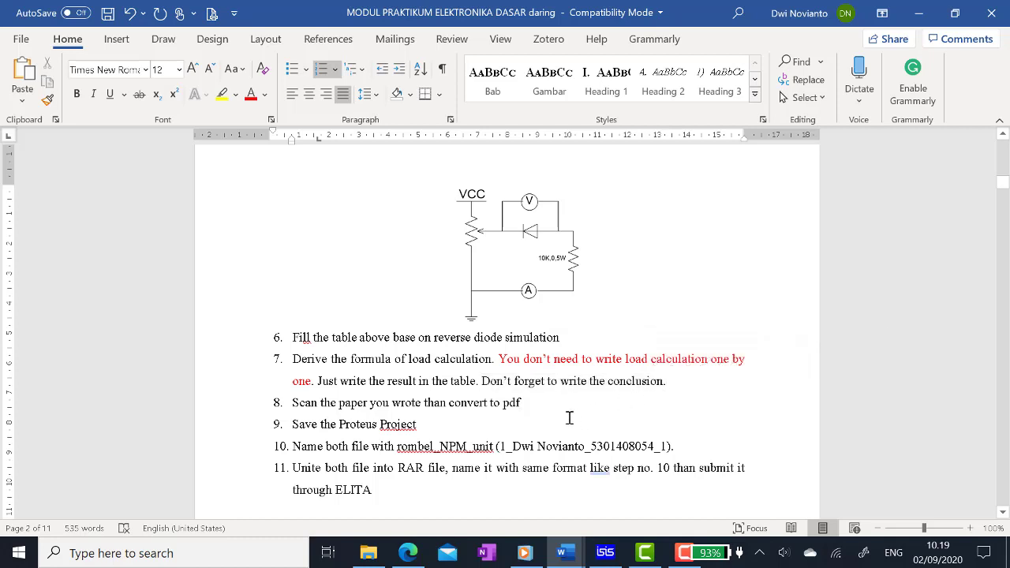
- Review the module back up to the forward diode circuit of item 3 and switch to the running simulation in ISIS
scroll(569, 418, down, 3)
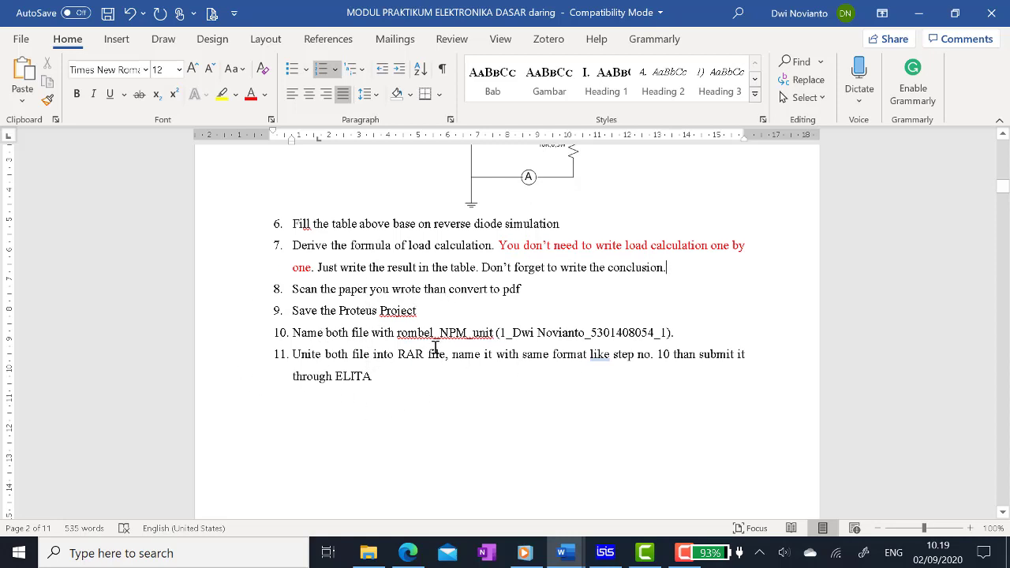
scroll(498, 429, up, 1)
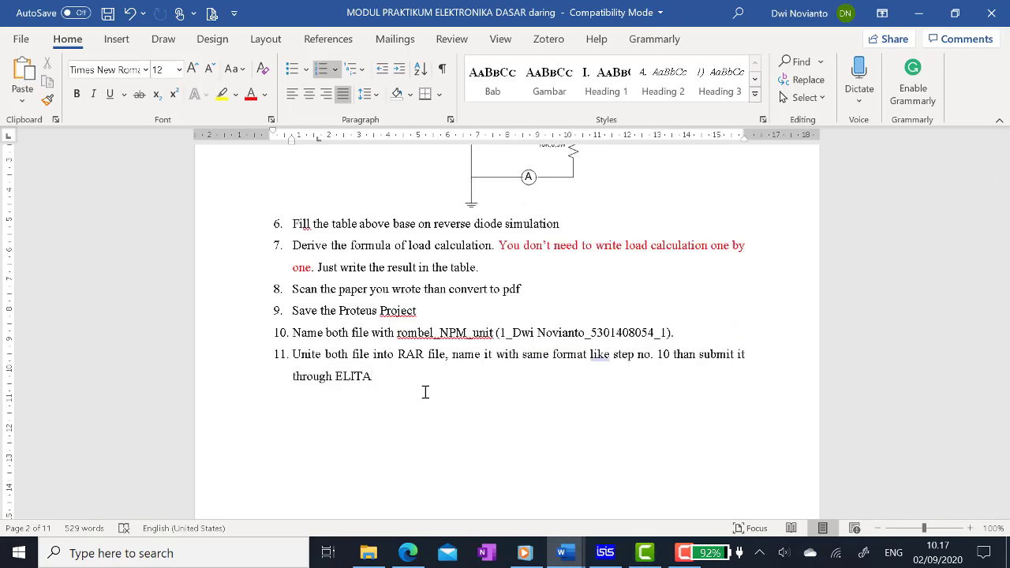
scroll(520, 411, up, 15)
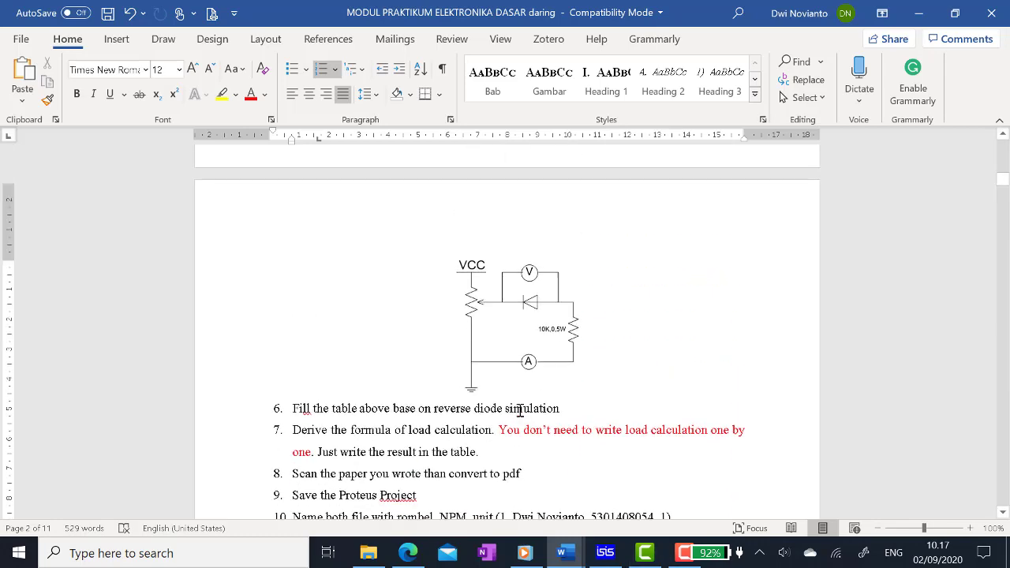
scroll(520, 411, up, 6)
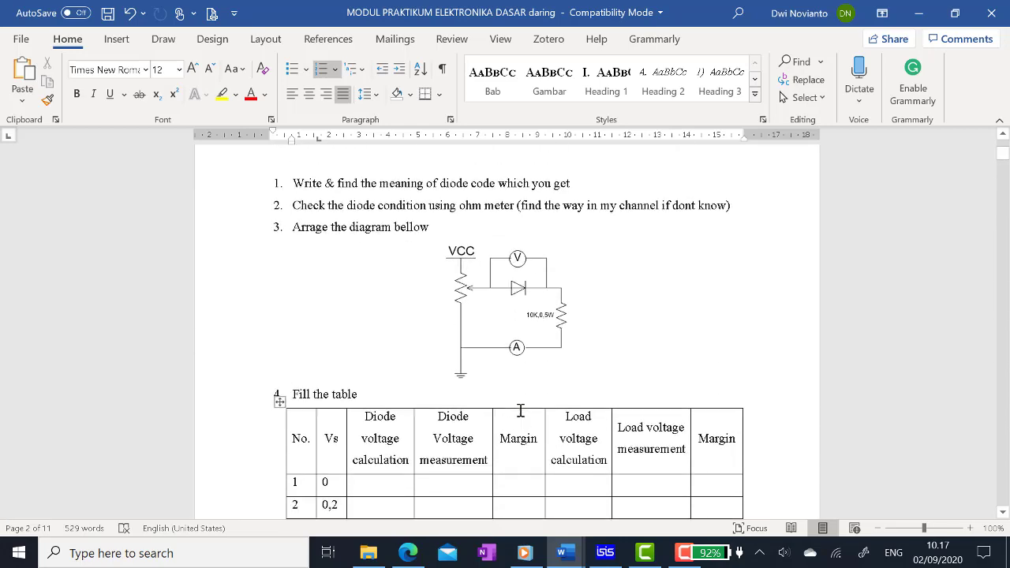
scroll(520, 411, down, 2)
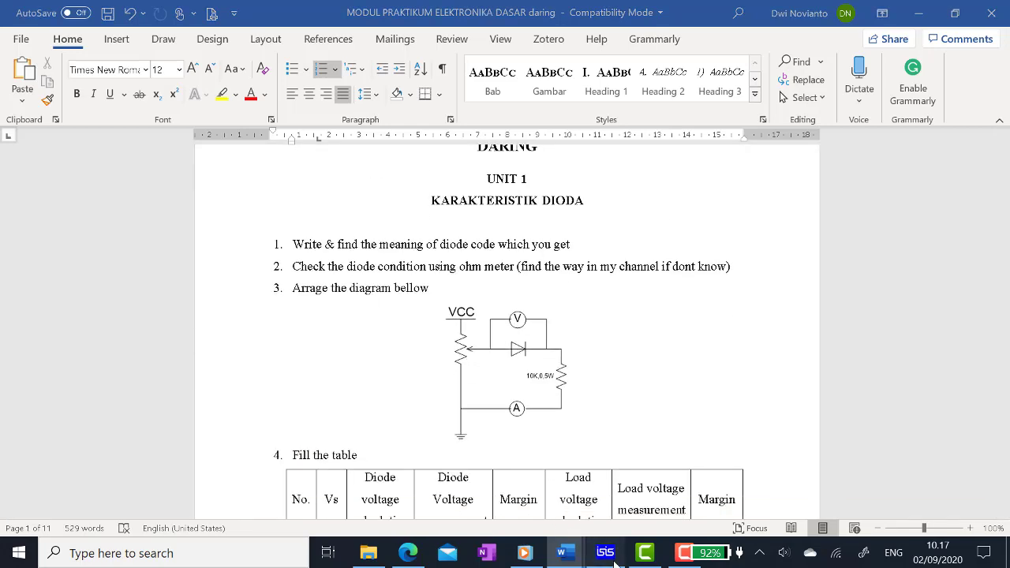
click(605, 552)
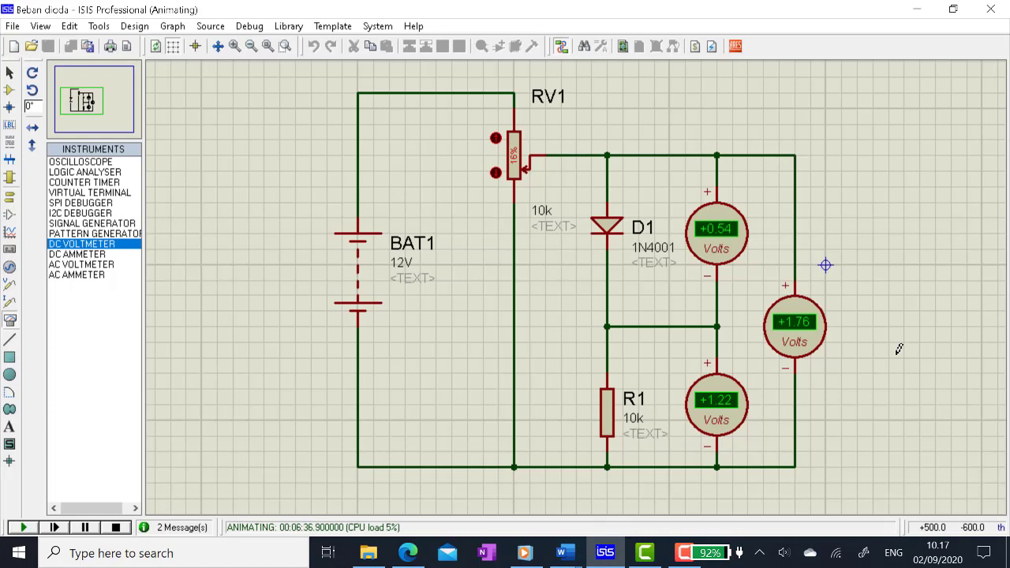